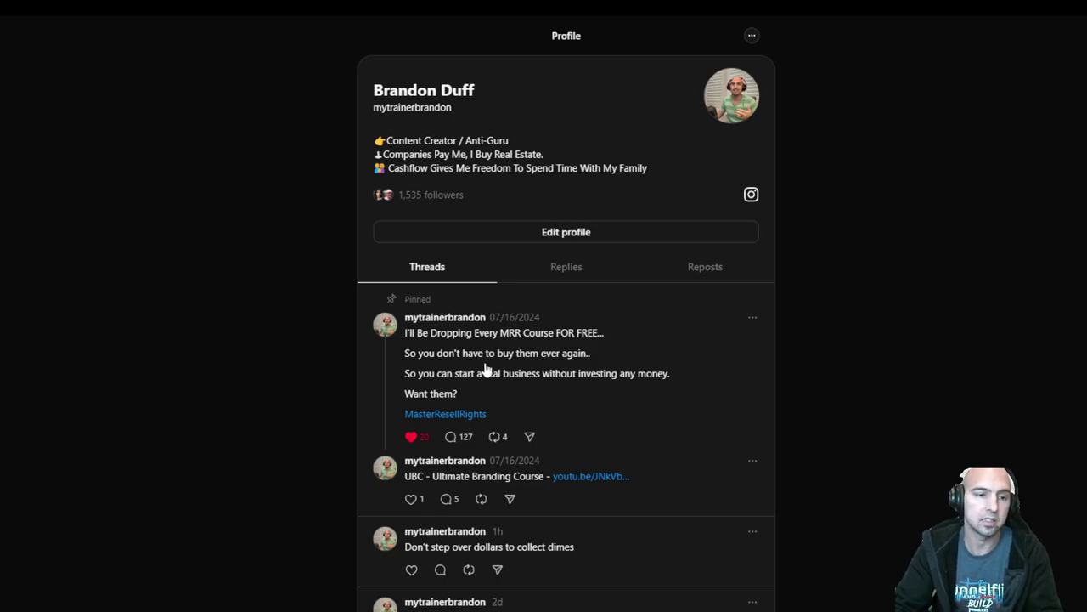
pyautogui.click(611, 443)
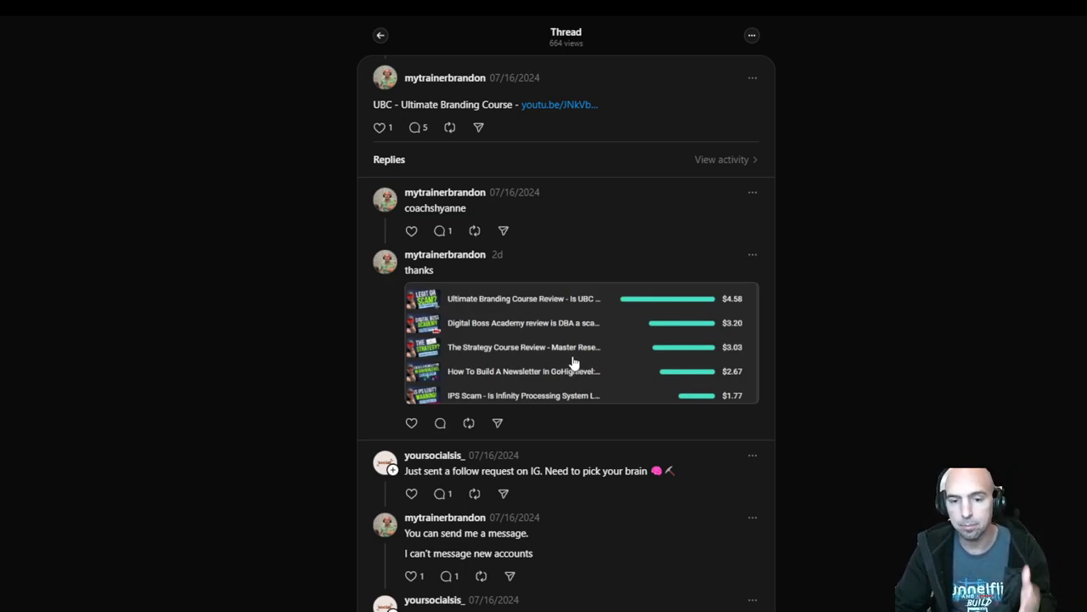
pyautogui.click(381, 35)
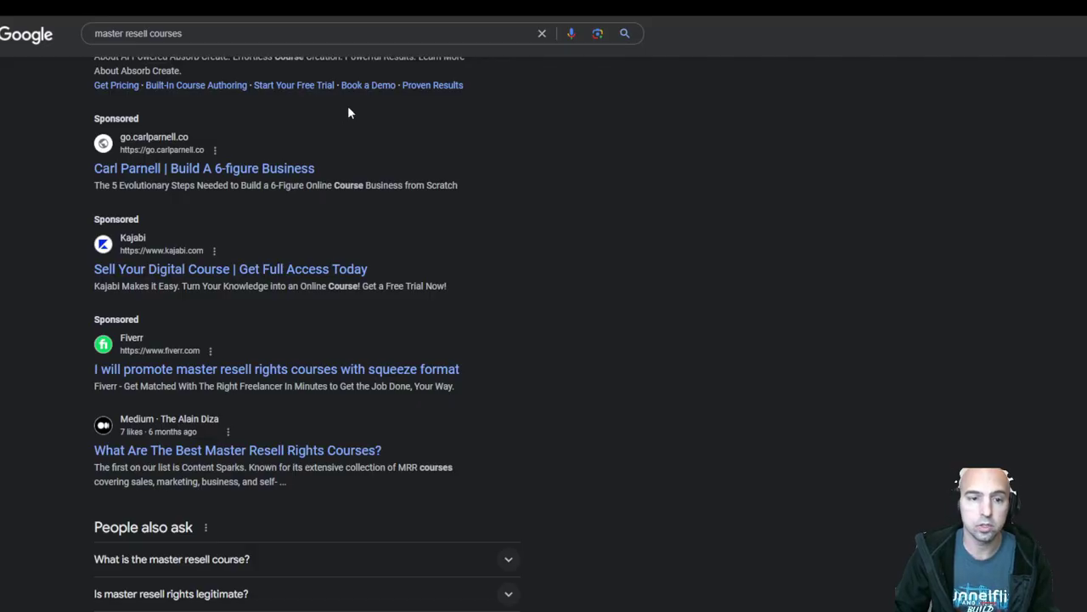
pyautogui.scroll(3, 357, 144)
pyautogui.scroll(-3, 264, 269)
pyautogui.scroll(-2, 243, 297)
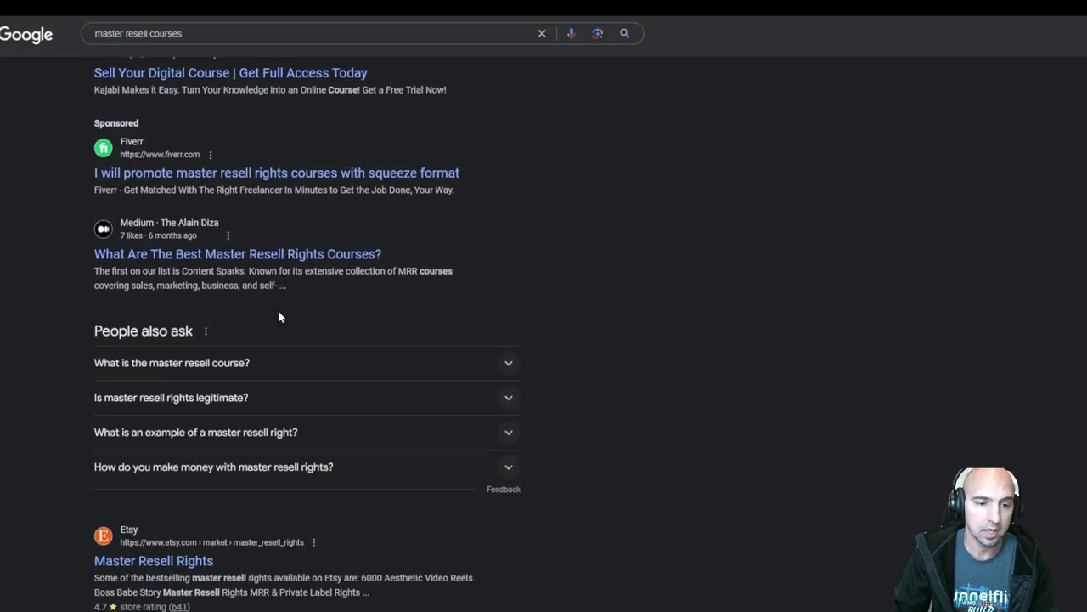
pyautogui.scroll(3, 59, 170)
pyautogui.scroll(-6, 266, 284)
pyautogui.scroll(-2, 170, 366)
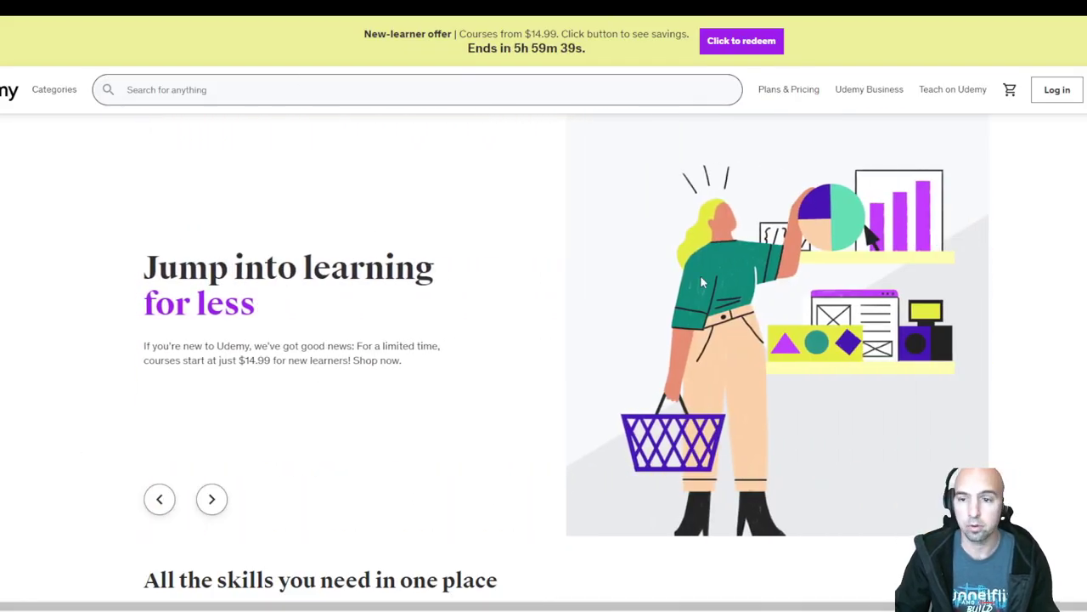
pyautogui.scroll(-4, 415, 246)
pyautogui.scroll(4, 415, 246)
pyautogui.scroll(-3, 373, 243)
pyautogui.click(280, 463)
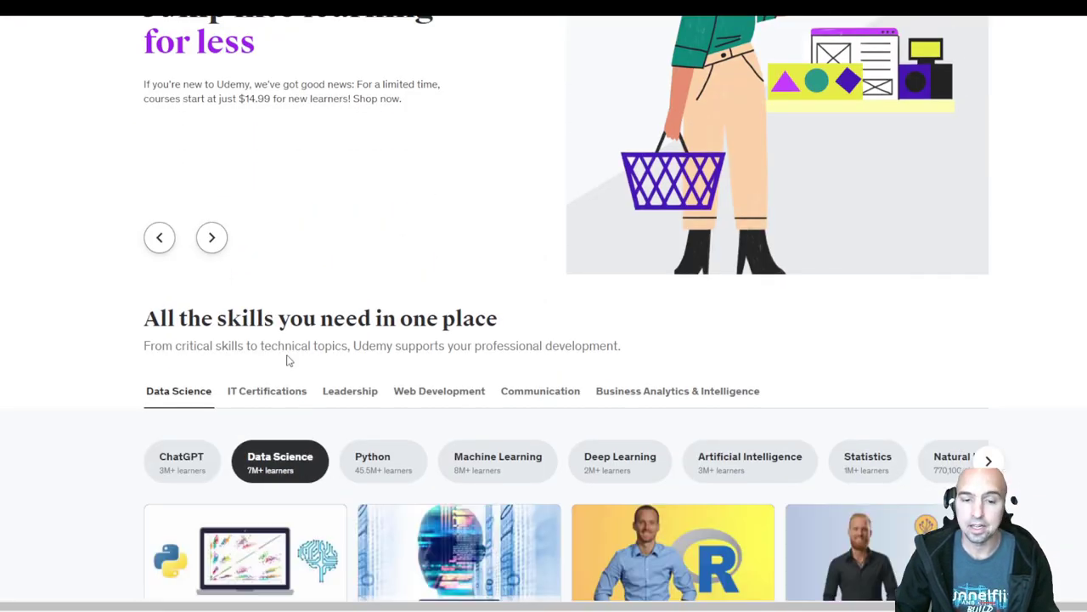
pyautogui.scroll(-4, 289, 361)
pyautogui.moveTo(712, 271)
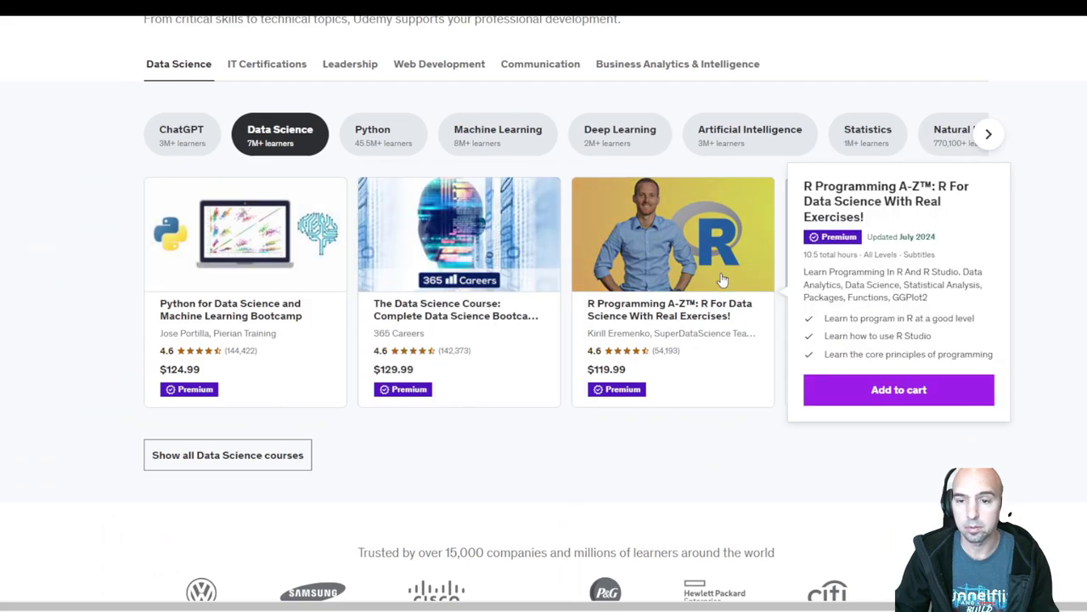
pyautogui.click(613, 314)
pyautogui.scroll(-3, 213, 326)
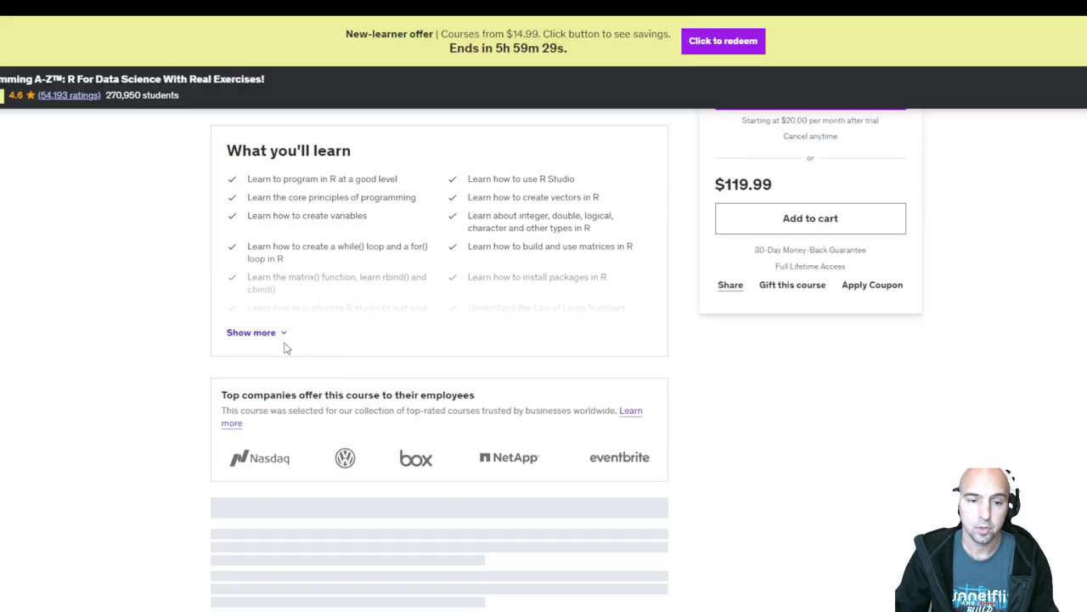
pyautogui.click(250, 331)
pyautogui.moveTo(228, 147); pyautogui.dragTo(635, 366)
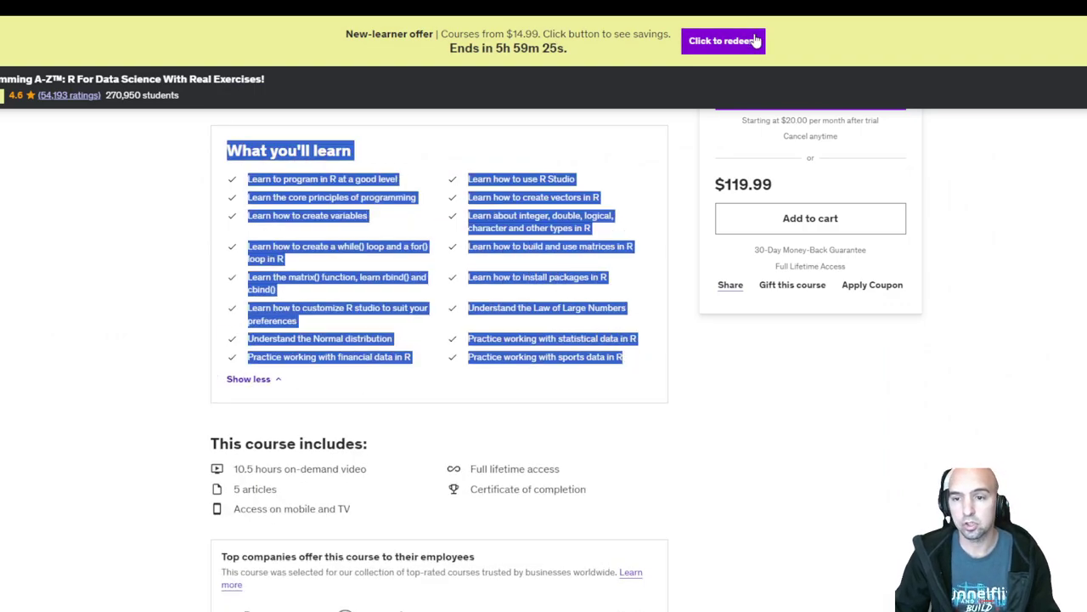
pyautogui.hotkey('alt', 'Tab')
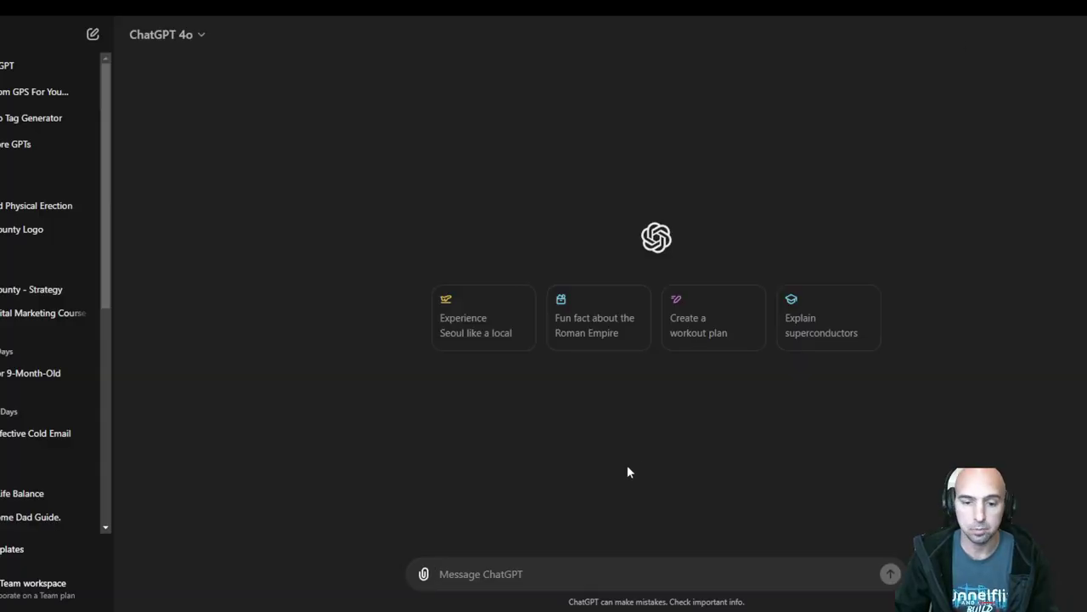
pyautogui.write('I want To Learn All Of This')
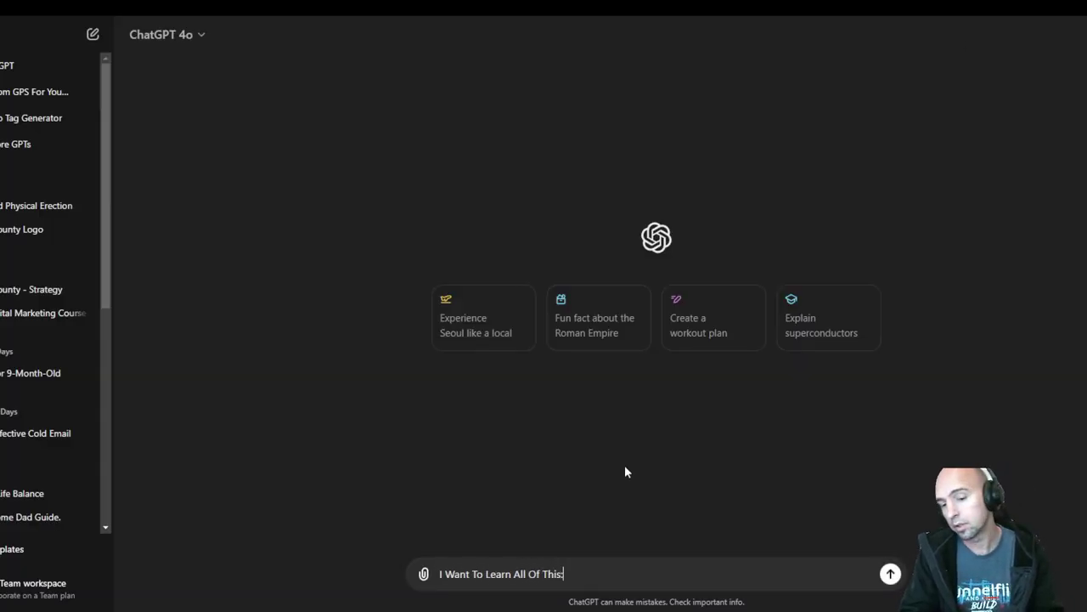
pyautogui.write(':')
pyautogui.hotkey('shift', 'Return')
pyautogui.hotkey('ctrl', 'v')
pyautogui.scroll(10, 625, 466)
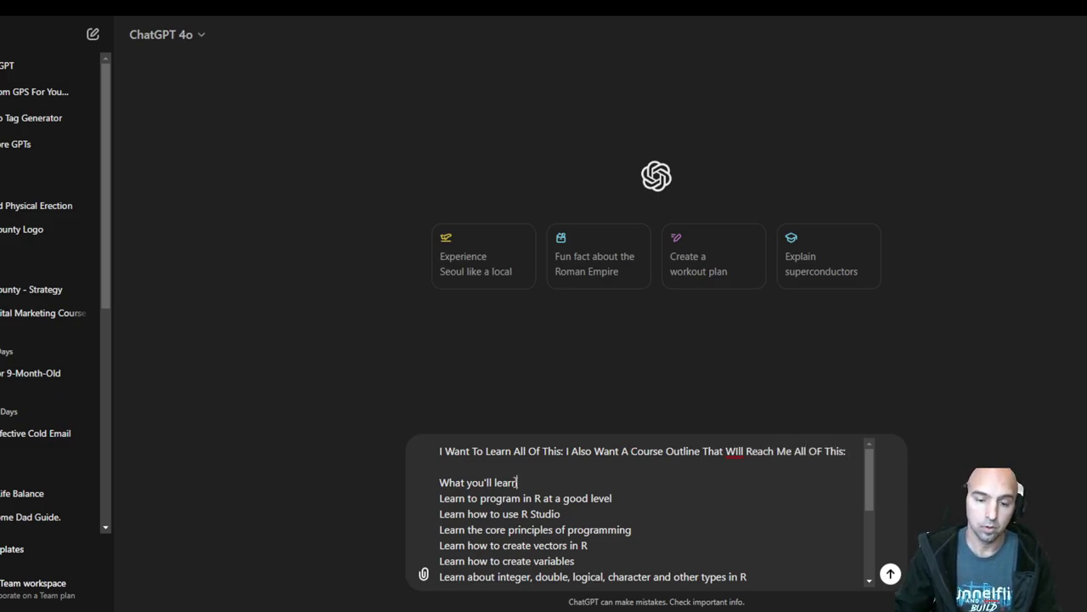
pyautogui.scroll(-5, 515, 482)
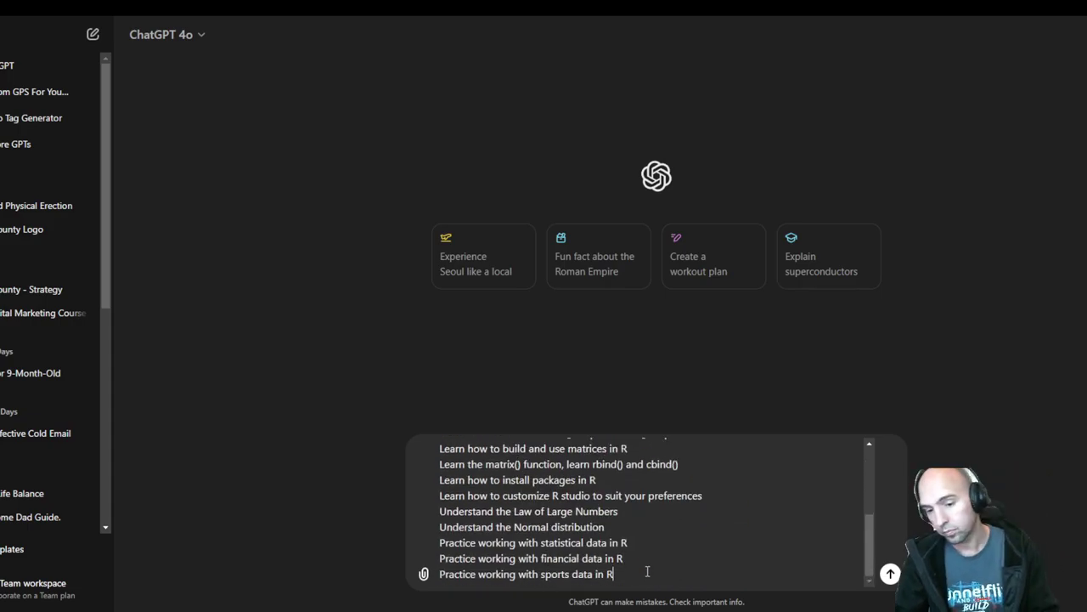
pyautogui.hotkey('shift', 'Return')
pyautogui.write('}')
pyautogui.hotkey('shift', 'Return')
pyautogui.hotkey('shift', 'Return')
pyautogui.hotkey('shift', 'Return')
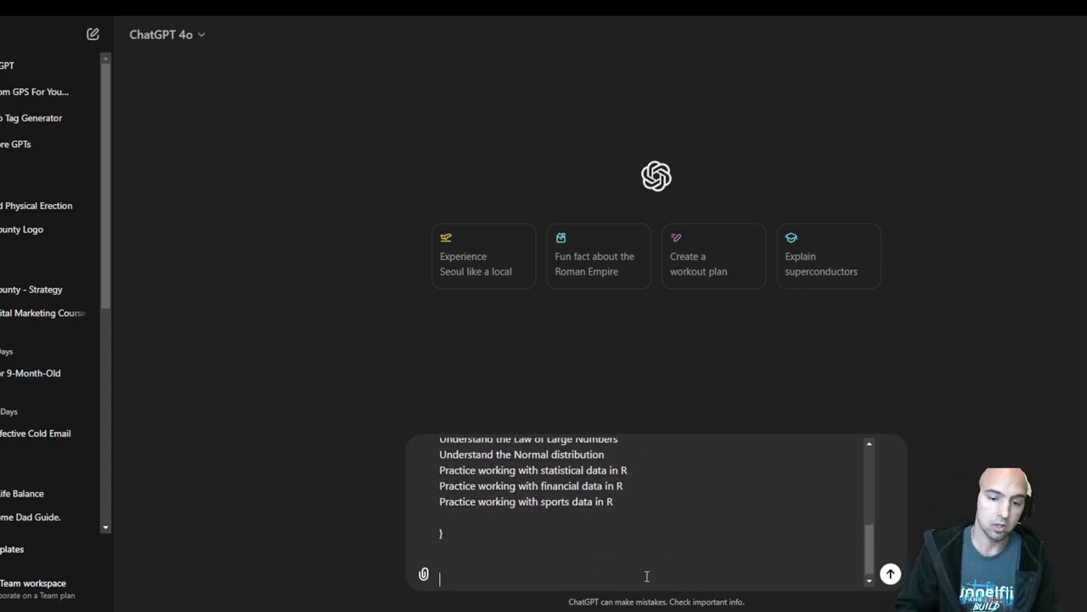
pyautogui.write('ourse {')
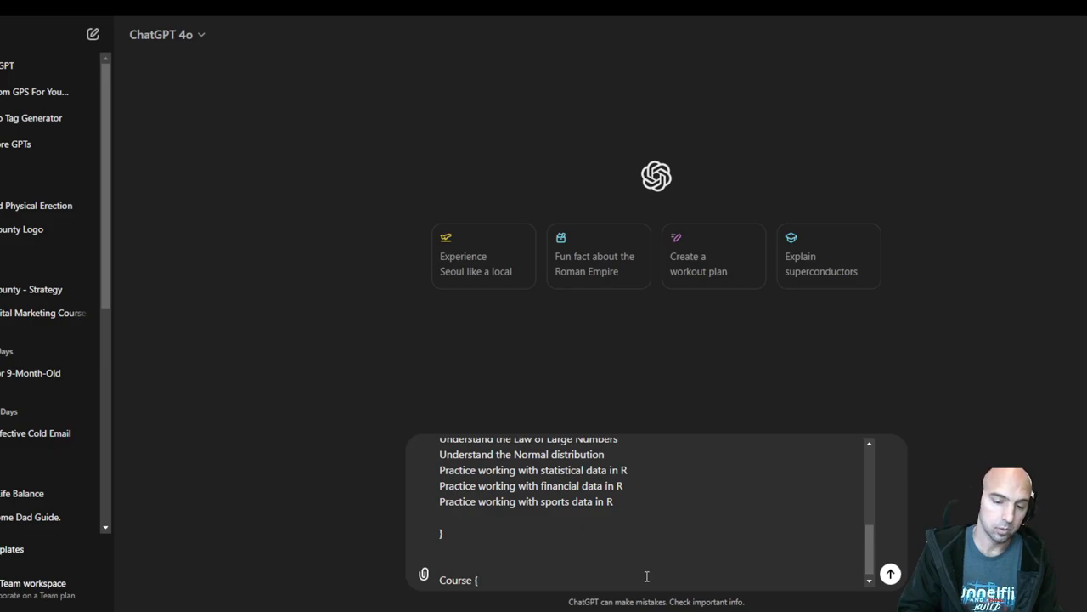
pyautogui.write('ourse {')
pyautogui.hotkey('shift', 'Return')
pyautogui.hotkey('shift', 'Return')
pyautogui.hotkey('shift', 'Return')
pyautogui.write('}')
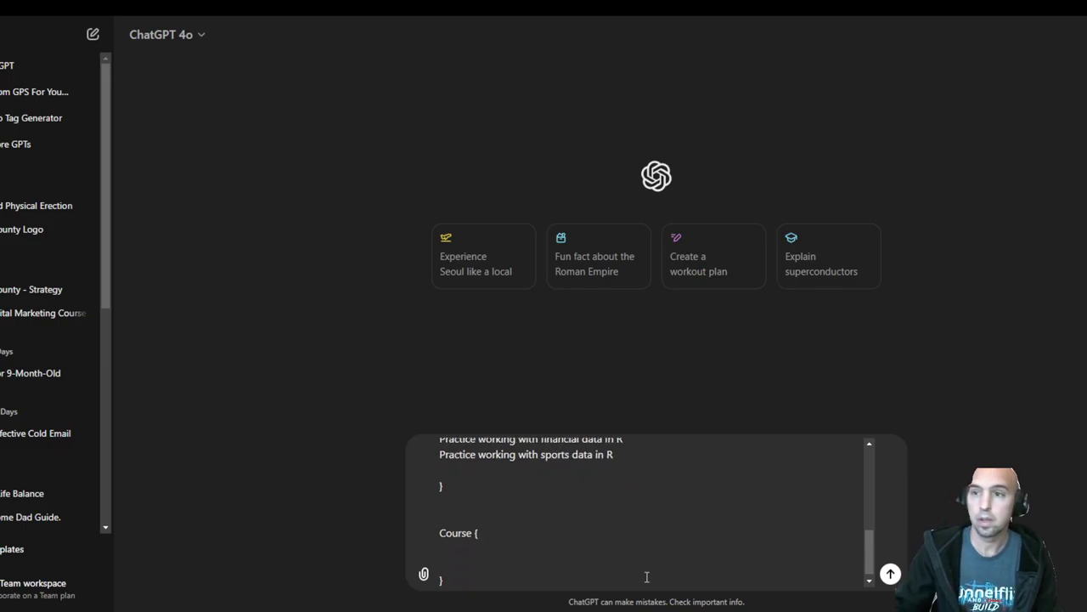
pyautogui.hotkey('ctrl', 'Tab')
pyautogui.scroll(-6, 445, 339)
pyautogui.scroll(-2, 247, 348)
pyautogui.click(245, 349)
pyautogui.scroll(-3, 256, 415)
pyautogui.click(237, 399)
pyautogui.scroll(-3, 238, 399)
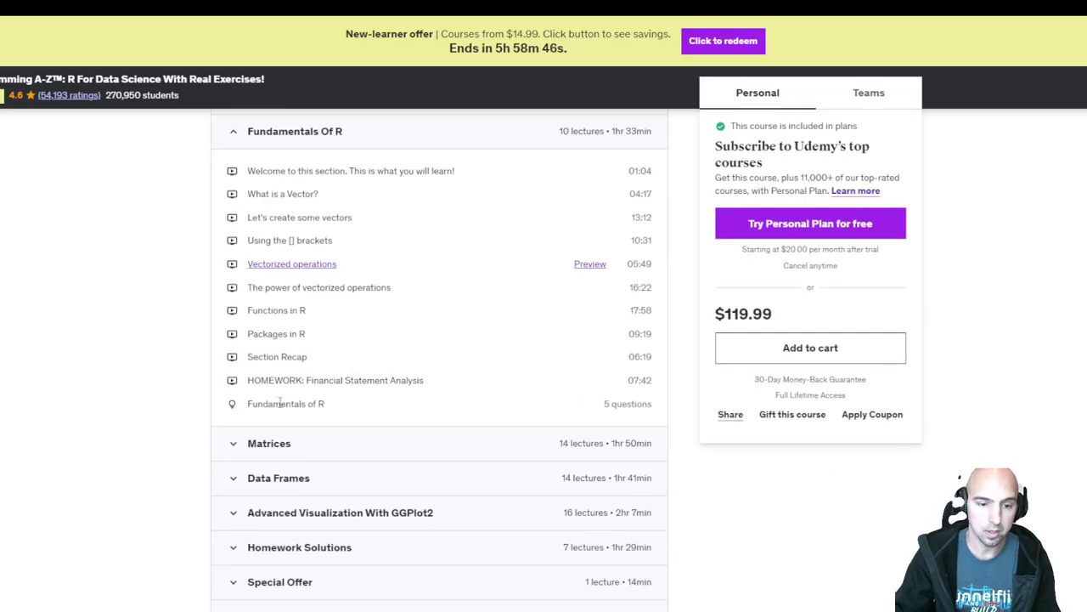
pyautogui.click(238, 448)
pyautogui.scroll(-3, 255, 437)
pyautogui.scroll(-3, 255, 450)
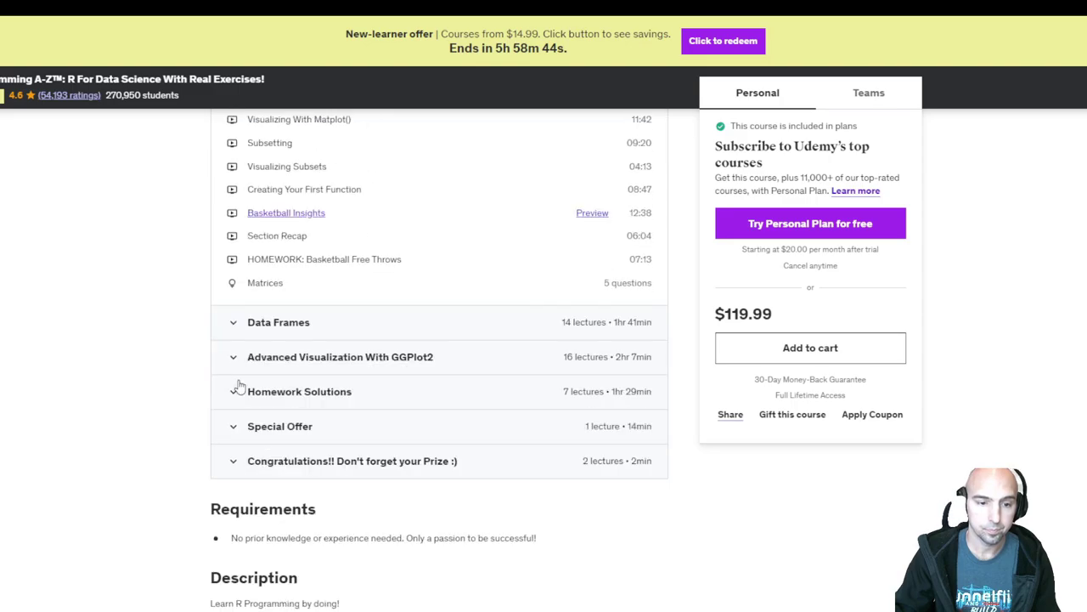
pyautogui.click(236, 331)
pyautogui.scroll(-3, 249, 442)
pyautogui.click(246, 461)
pyautogui.scroll(-7, 250, 433)
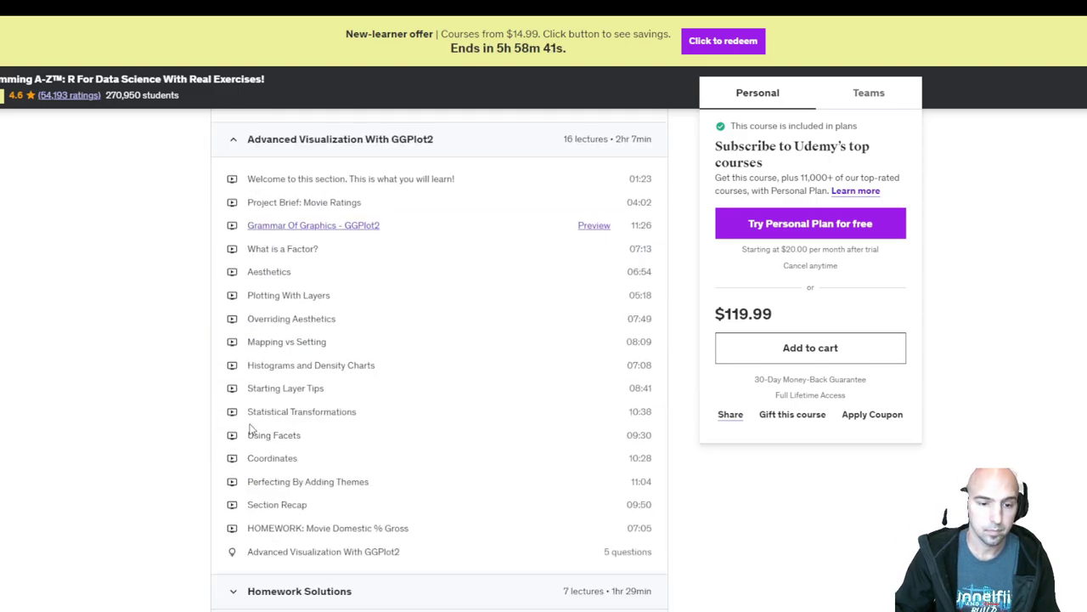
pyautogui.click(229, 275)
pyautogui.scroll(-3, 234, 280)
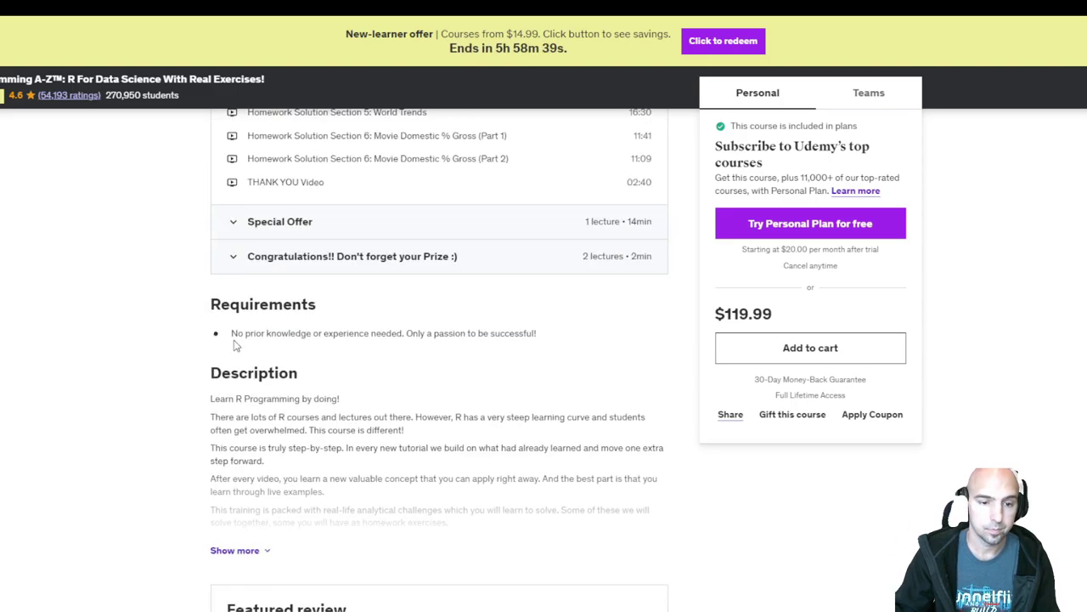
pyautogui.click(230, 234)
pyautogui.click(220, 303)
pyautogui.scroll(20, 243, 340)
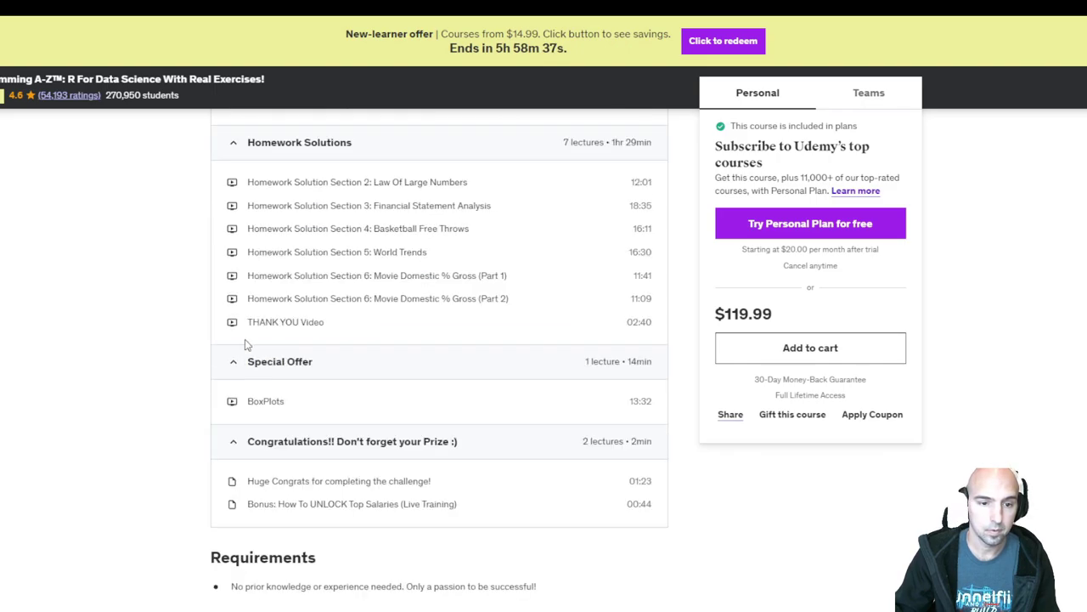
pyautogui.scroll(4, 245, 342)
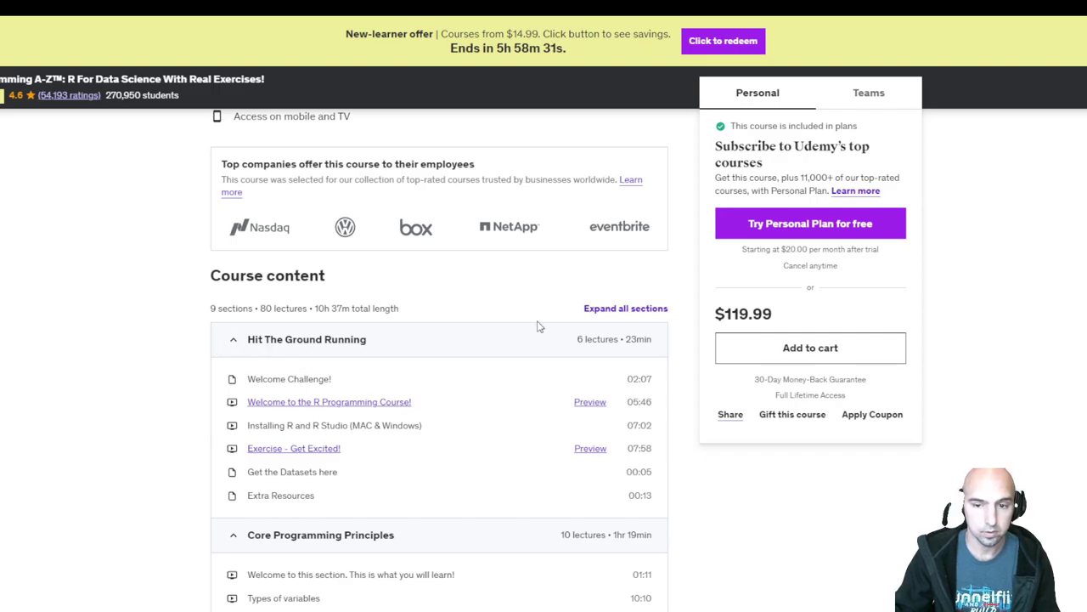
pyautogui.click(255, 344)
pyautogui.click(240, 348)
pyautogui.hotkey('ctrl', 'a')
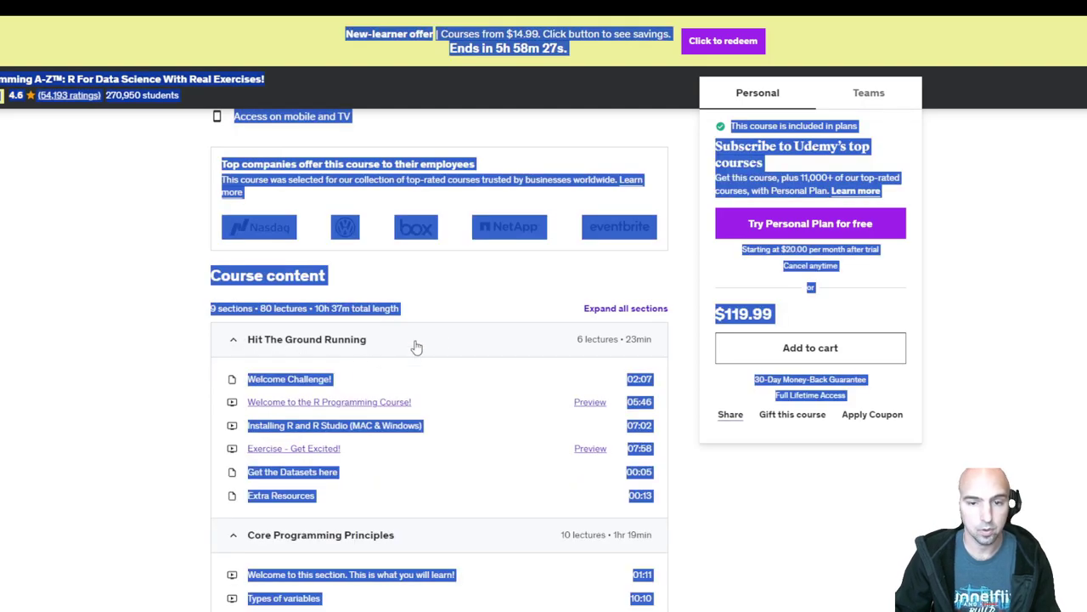
pyautogui.hotkey('alt', 'Tab')
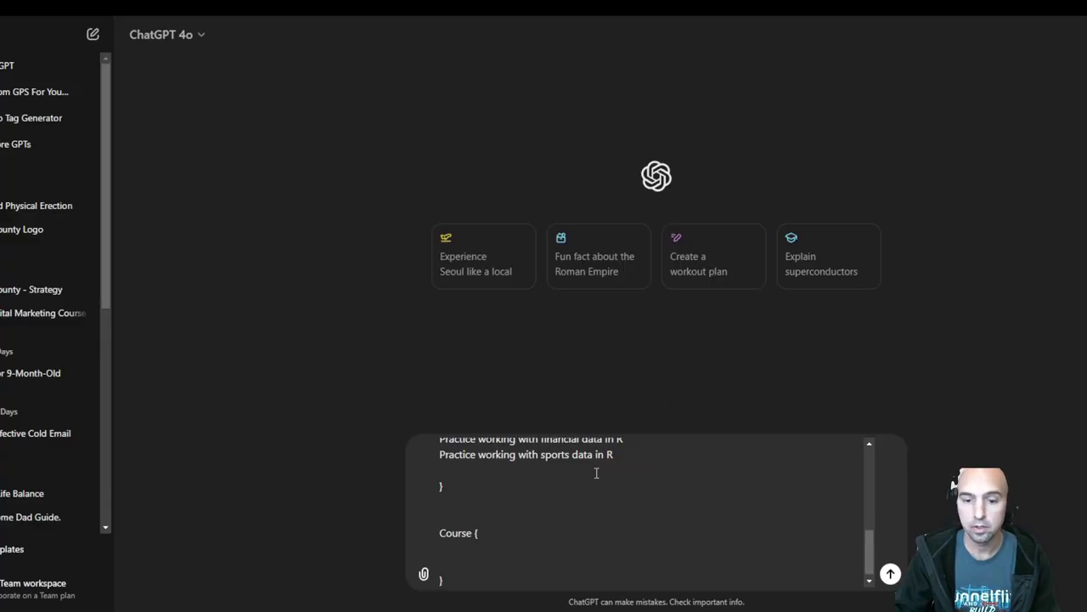
pyautogui.hotkey('ctrl', 'v')
pyautogui.press('BackSpace')
pyautogui.press('Return')
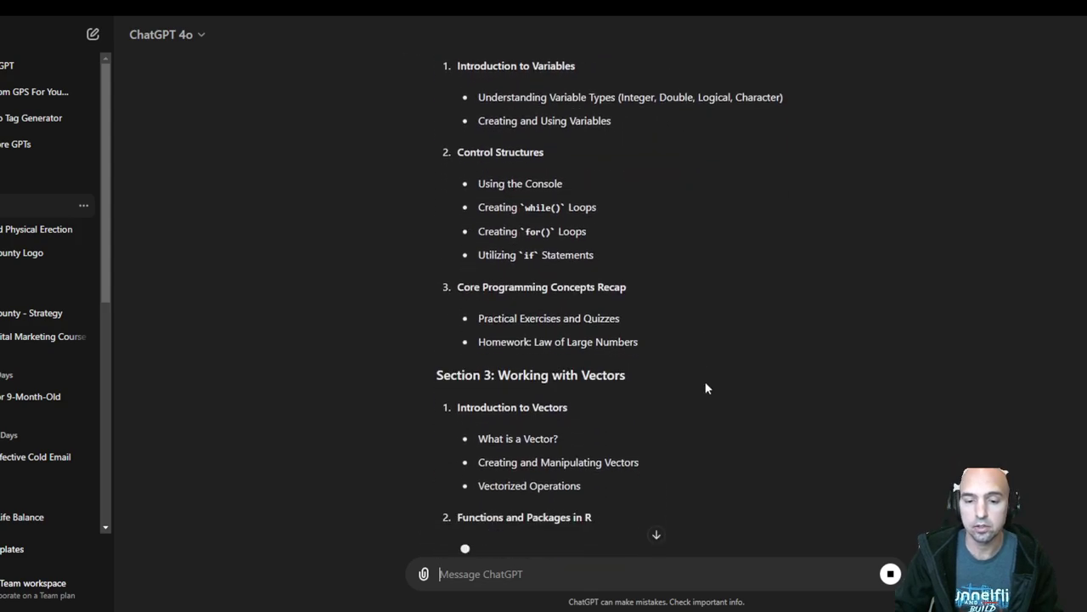
pyautogui.click(891, 574)
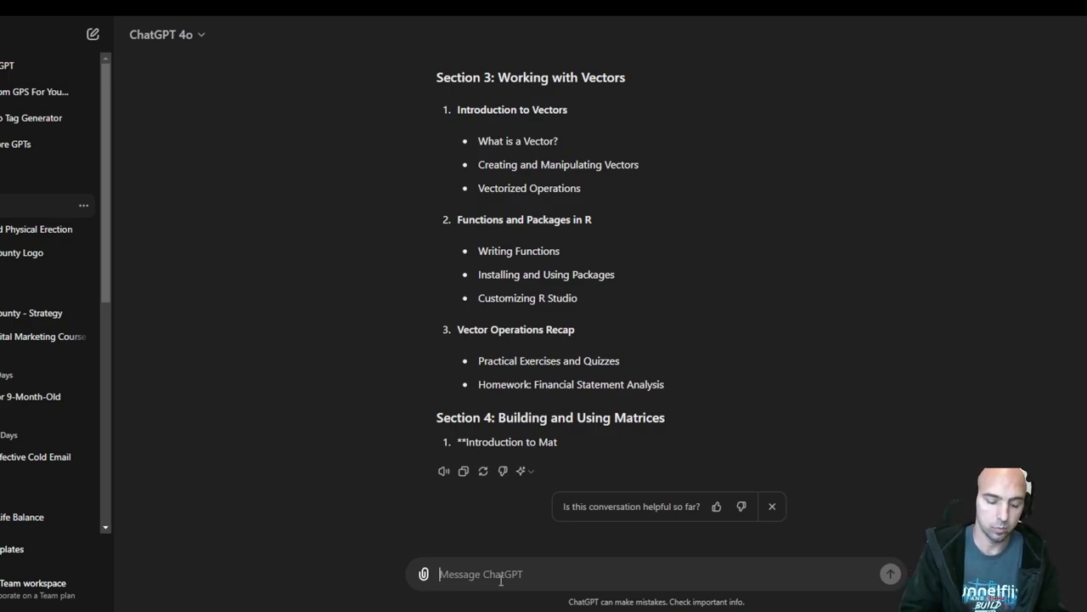
pyautogui.write('Redo the co')
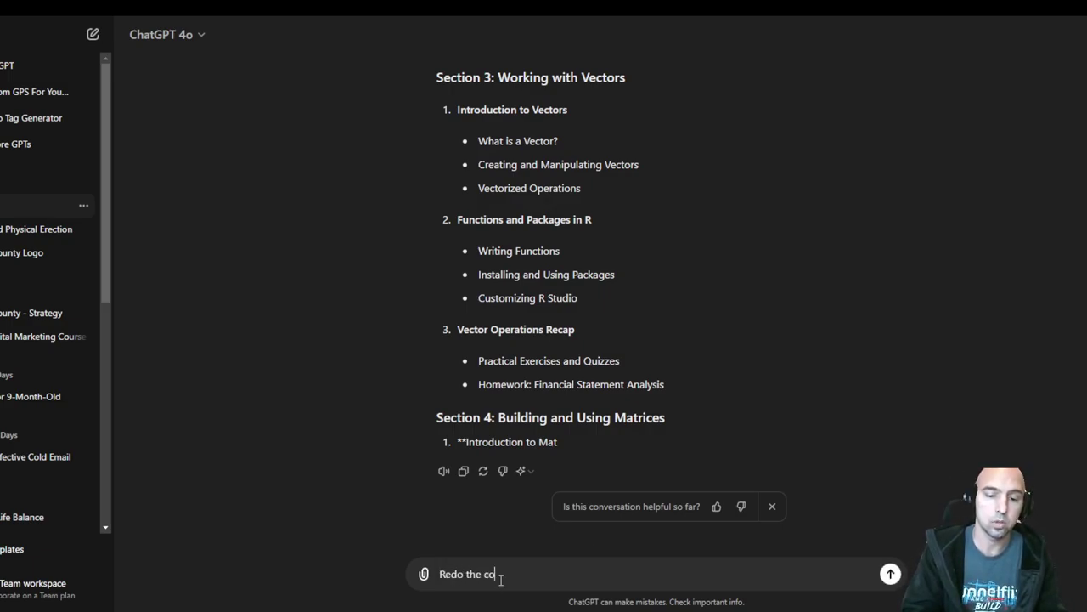
pyautogui.write('urse and create')
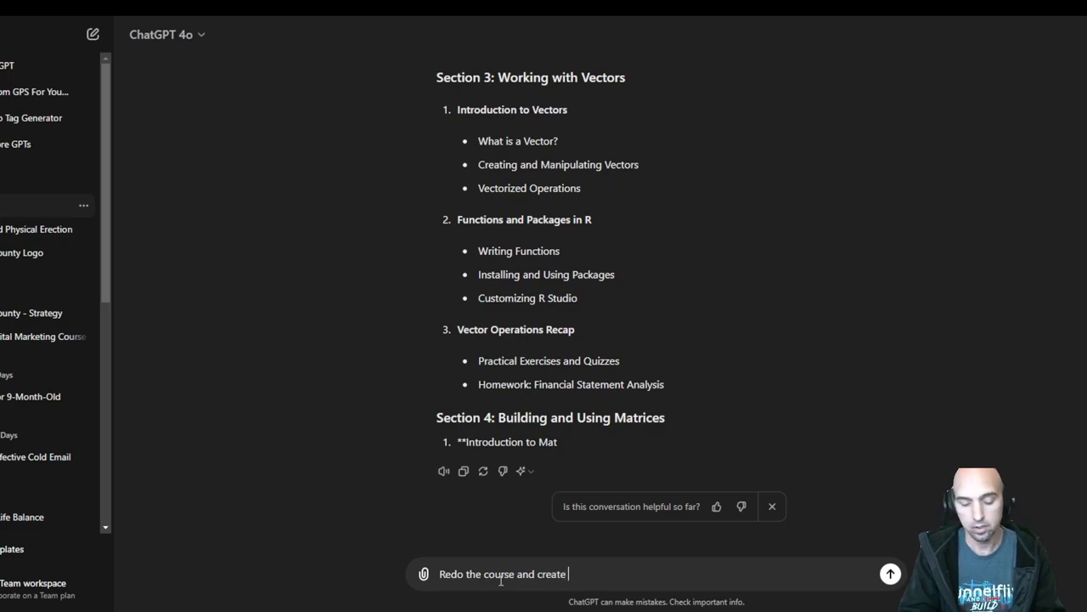
pyautogui.write(' searchable topics on youtube so i can learn from for each')
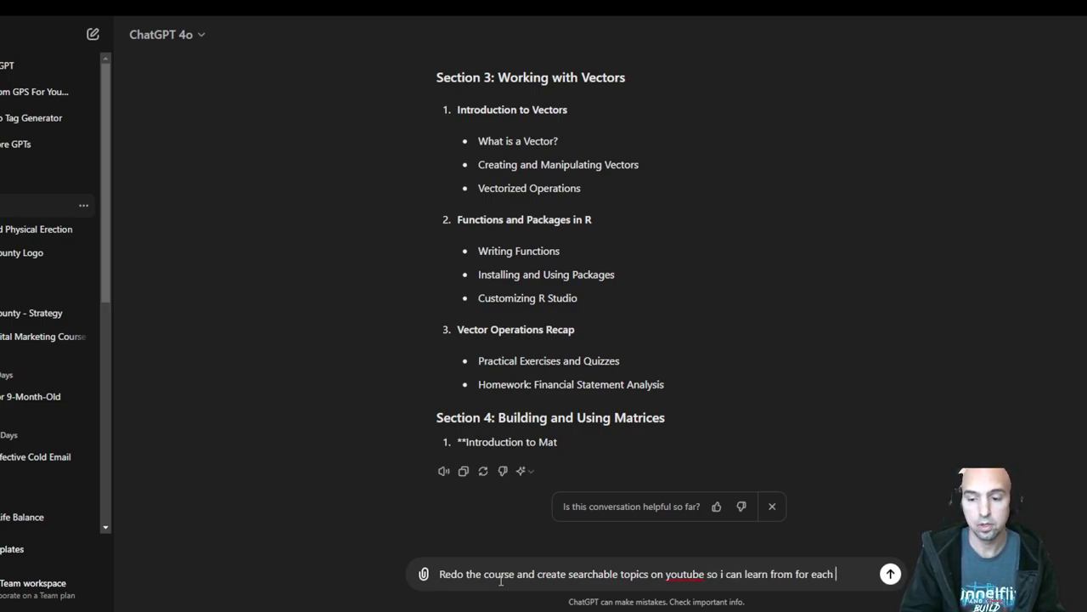
pyautogui.write('module.')
pyautogui.press('Return')
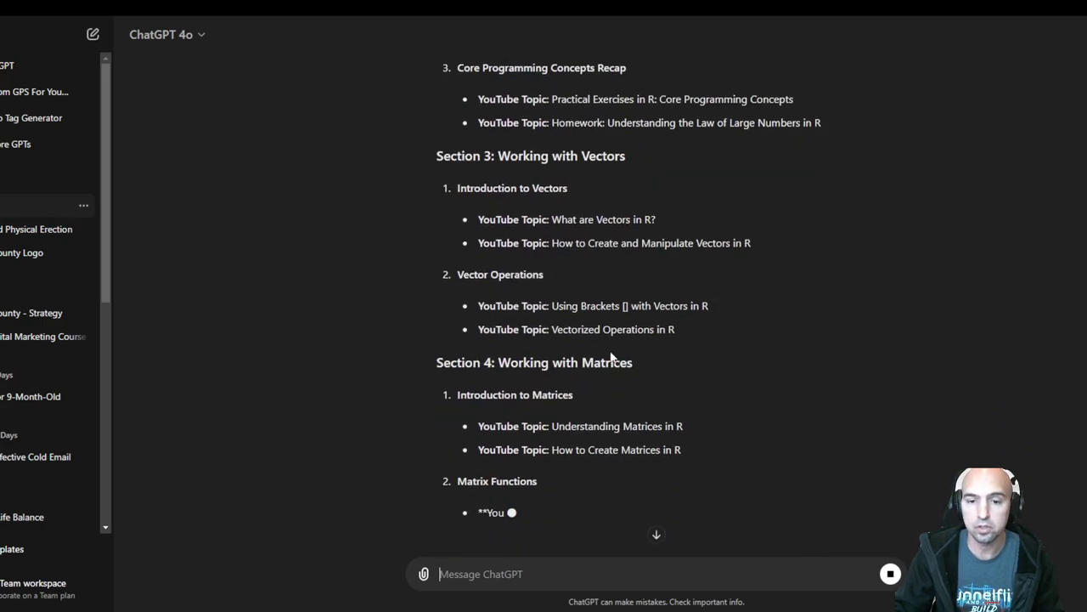
pyautogui.scroll(5, 609, 351)
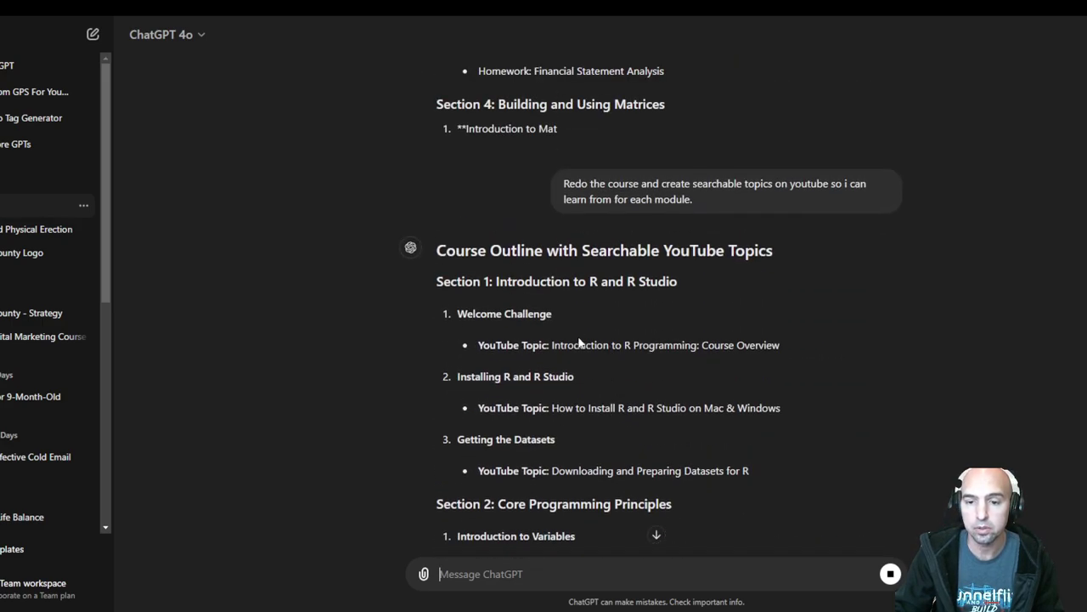
pyautogui.moveTo(552, 345); pyautogui.dragTo(765, 343)
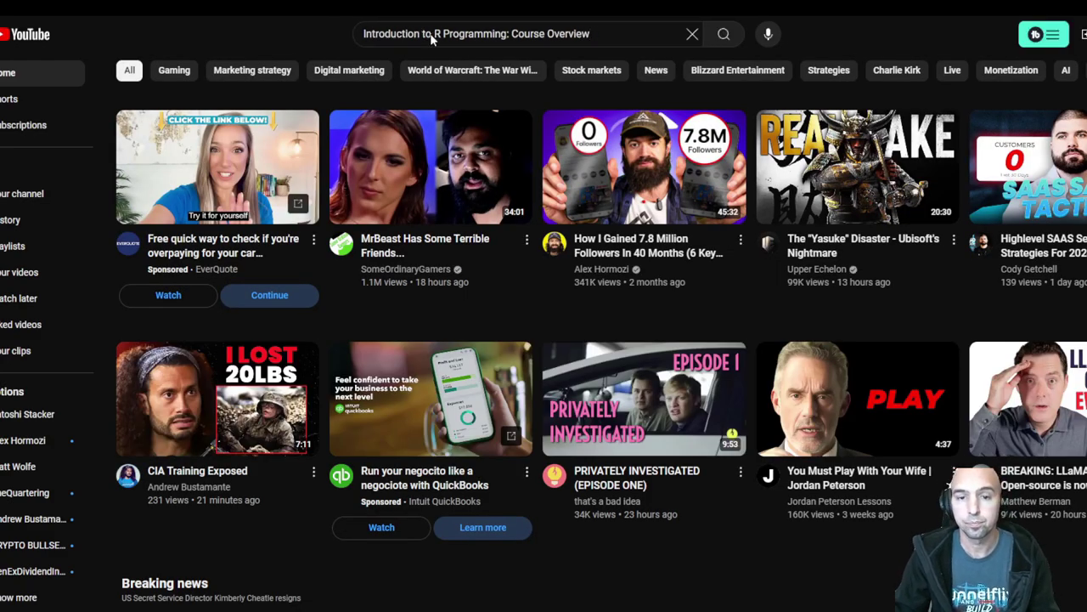
pyautogui.press('Return')
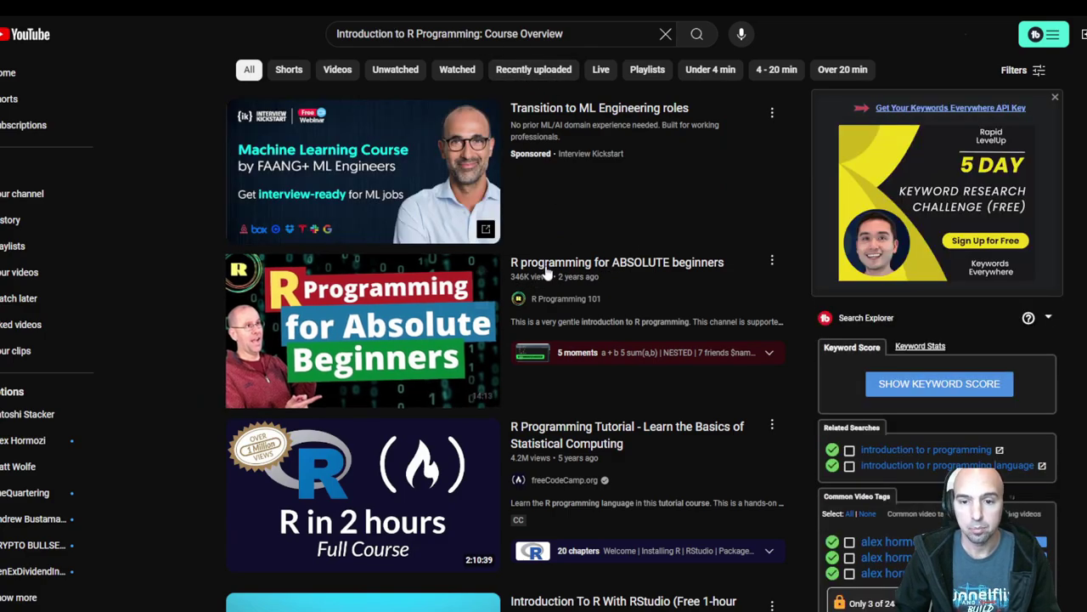
pyautogui.scroll(-3, 545, 288)
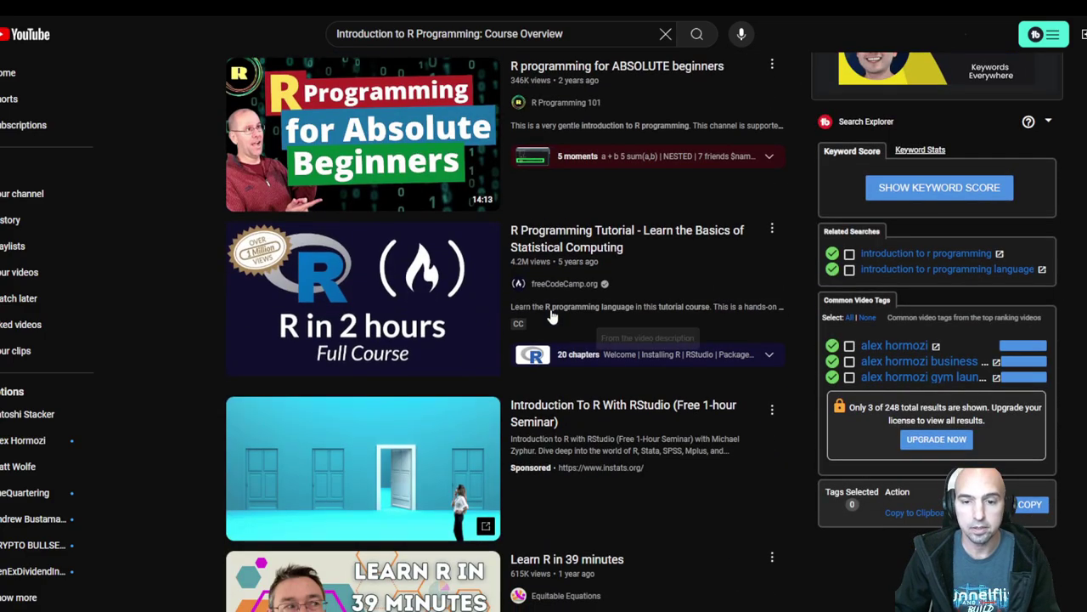
pyautogui.moveTo(544, 315)
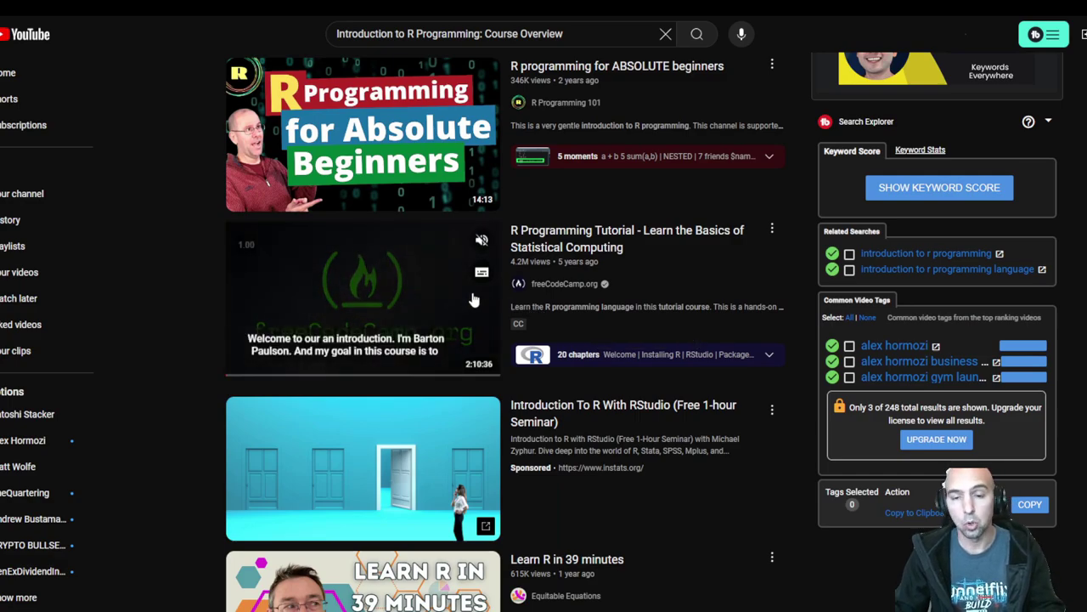
pyautogui.scroll(-3, 474, 299)
pyautogui.scroll(-3, 491, 287)
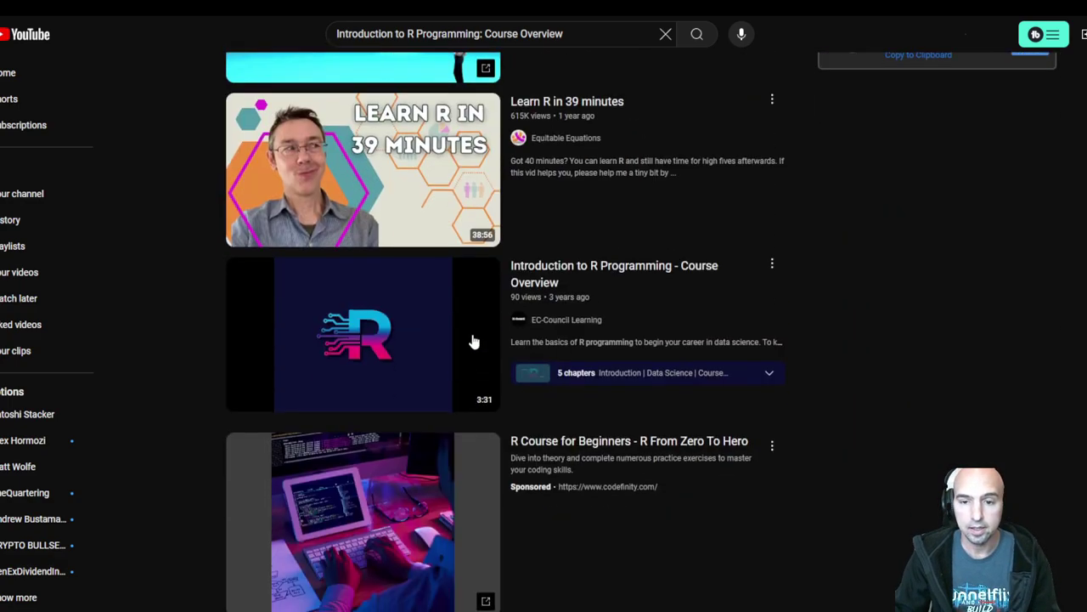
pyautogui.scroll(-3, 446, 166)
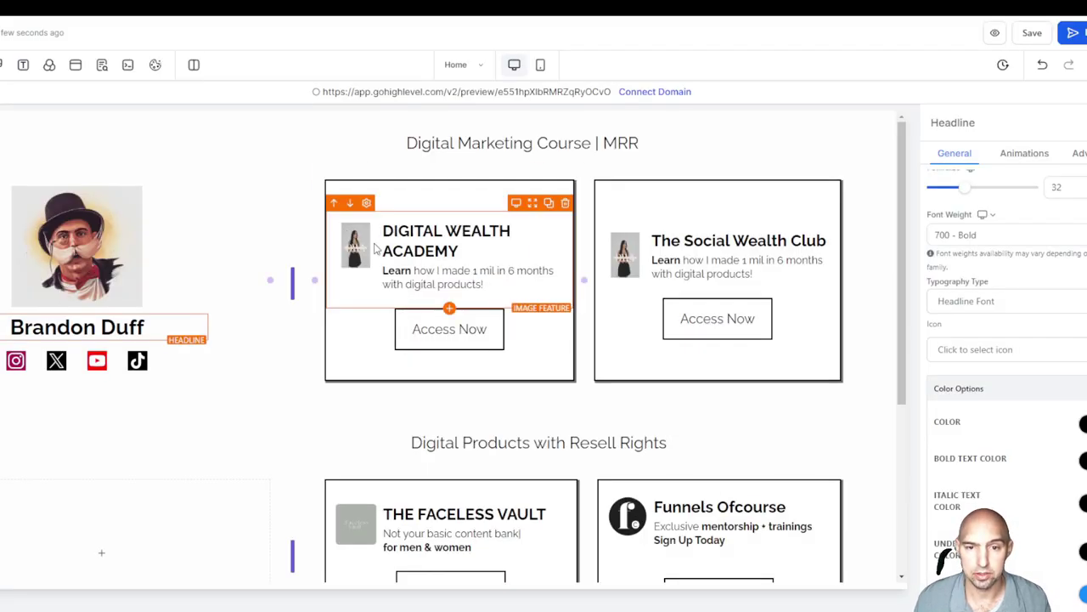
pyautogui.click(374, 247)
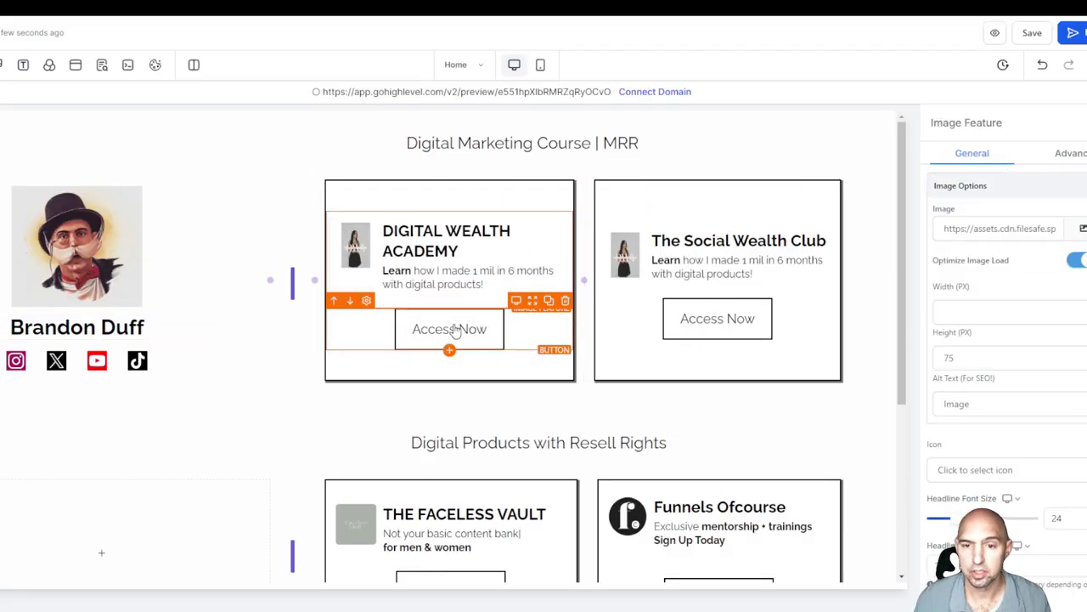
pyautogui.click(72, 363)
pyautogui.click(1034, 357)
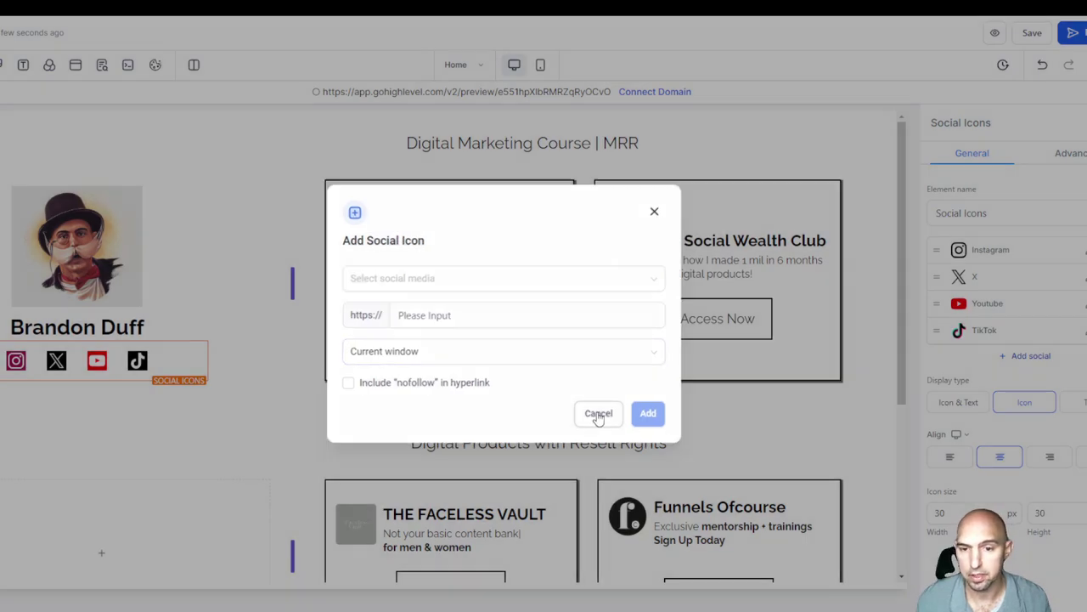
pyautogui.click(597, 414)
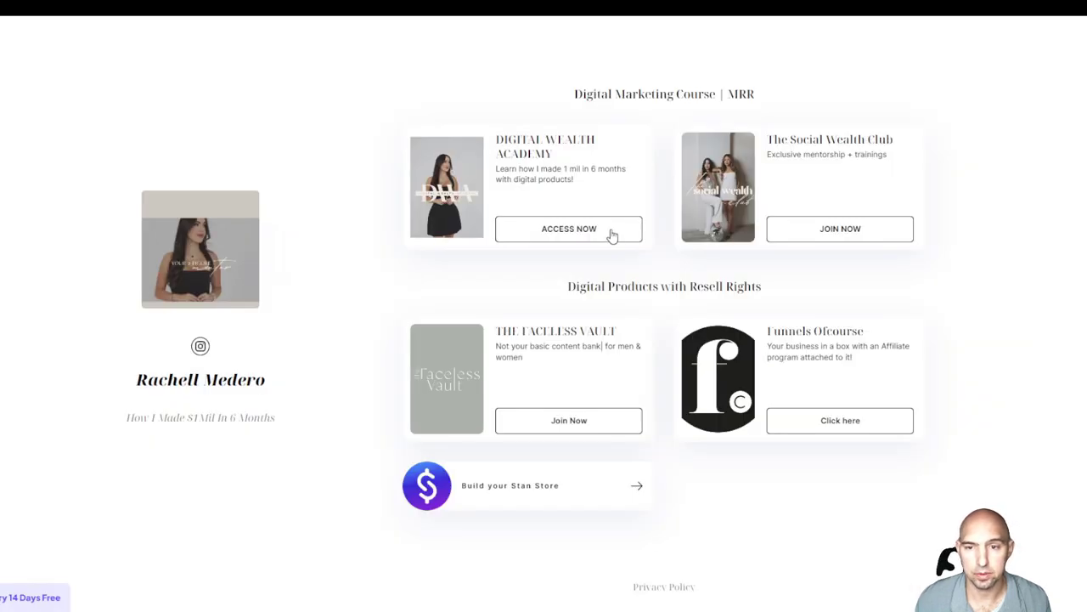
pyautogui.click(612, 235)
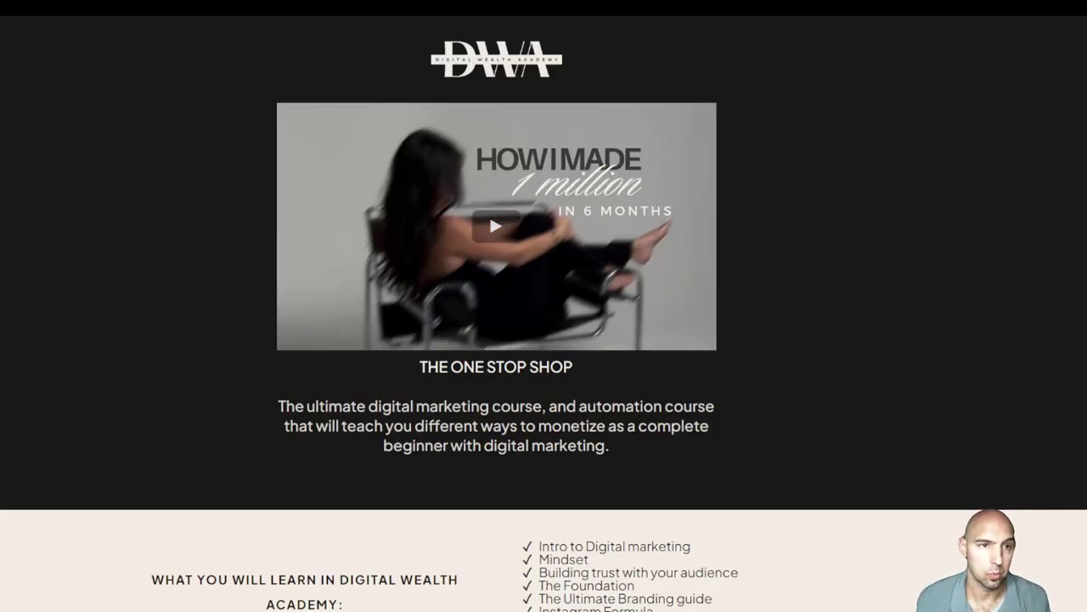
pyautogui.scroll(-6, 468, 220)
pyautogui.scroll(5, 468, 220)
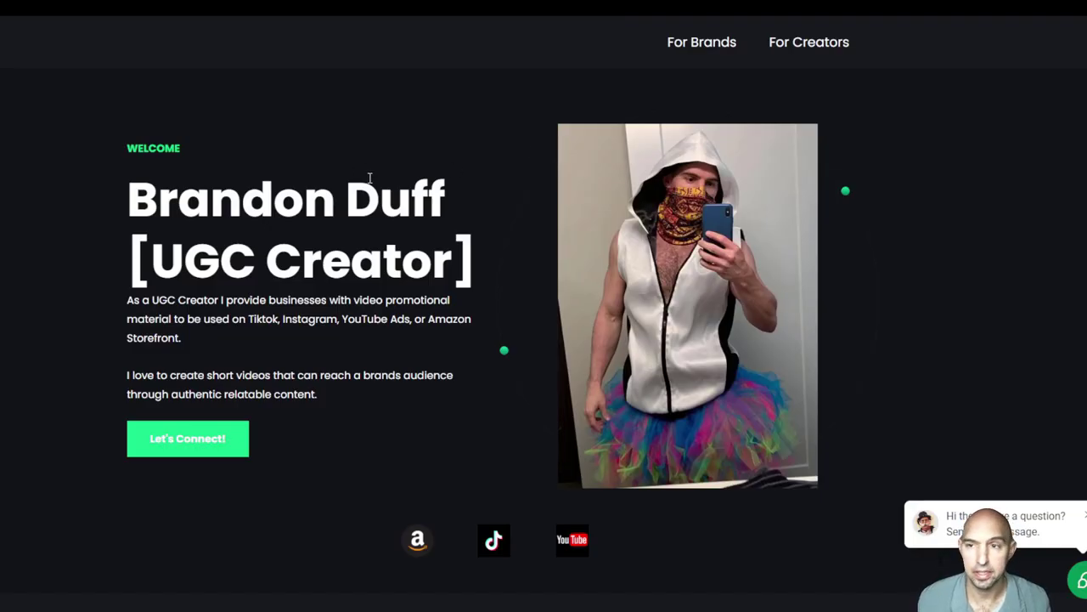
pyautogui.scroll(-5, 331, 221)
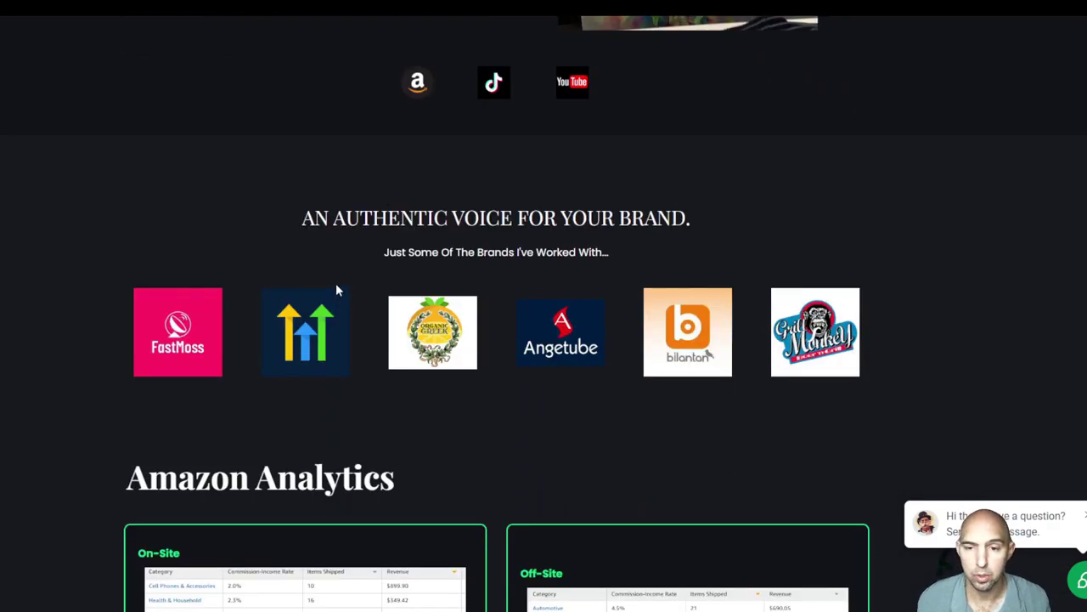
pyautogui.scroll(-5, 336, 286)
pyautogui.scroll(-15, 382, 259)
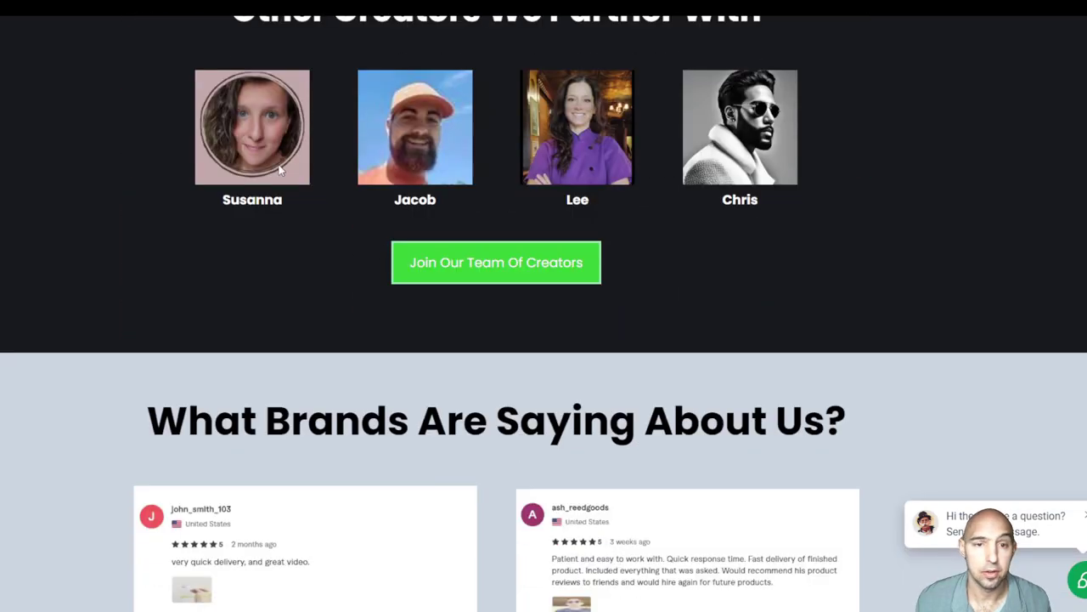
pyautogui.scroll(-4, 474, 248)
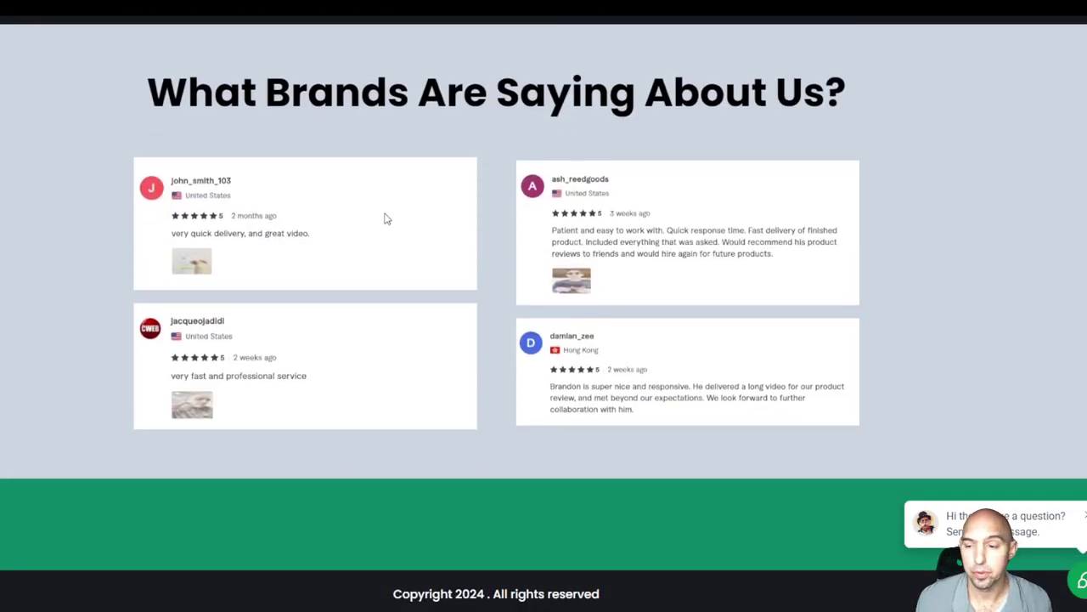
pyautogui.scroll(10, 419, 221)
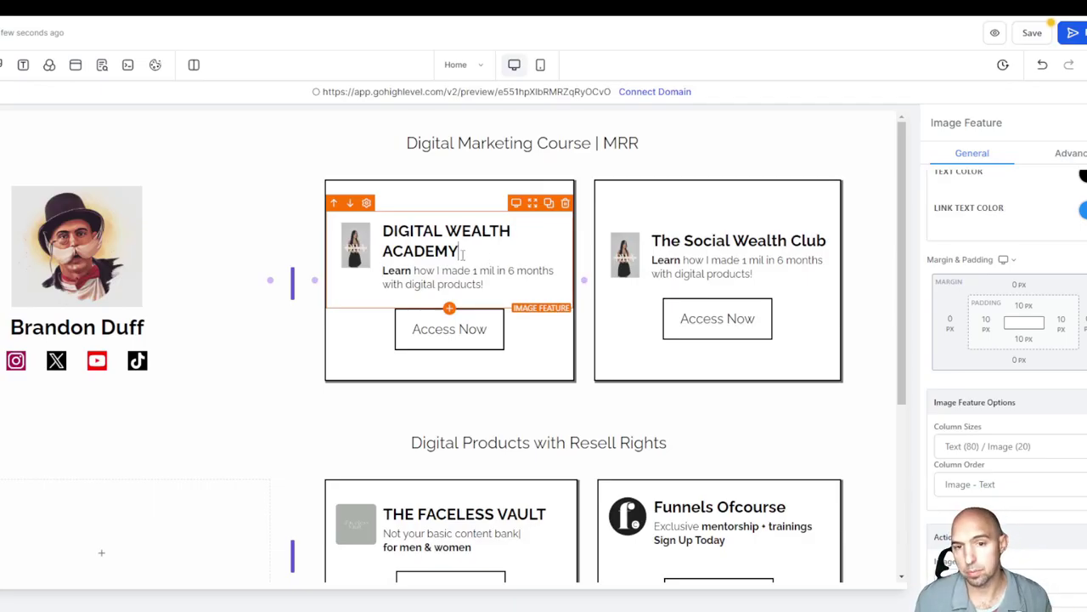
pyautogui.moveTo(458, 250); pyautogui.dragTo(383, 230)
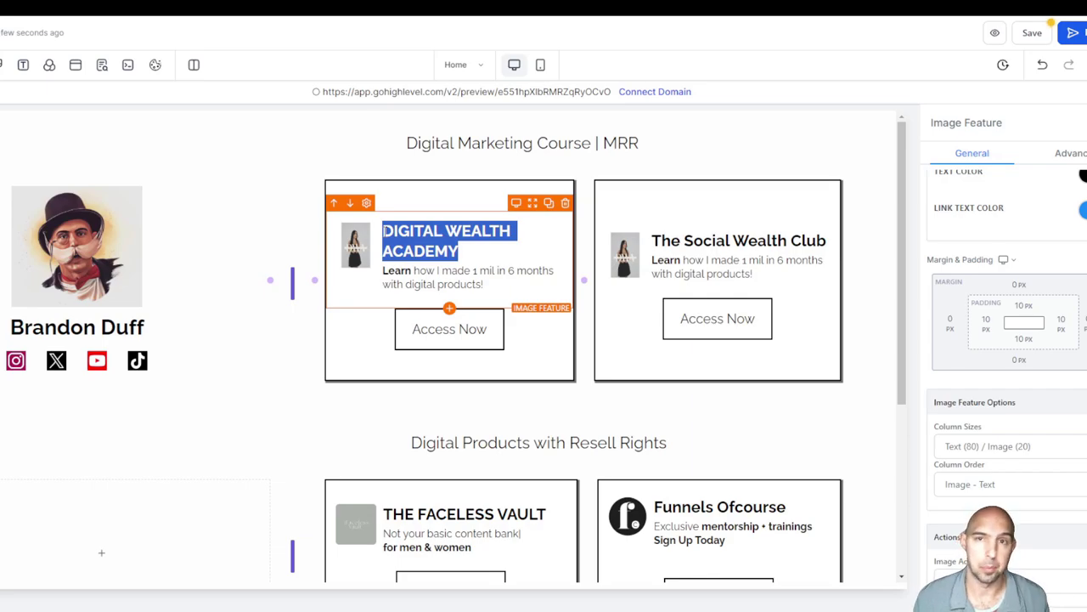
pyautogui.write('Work')
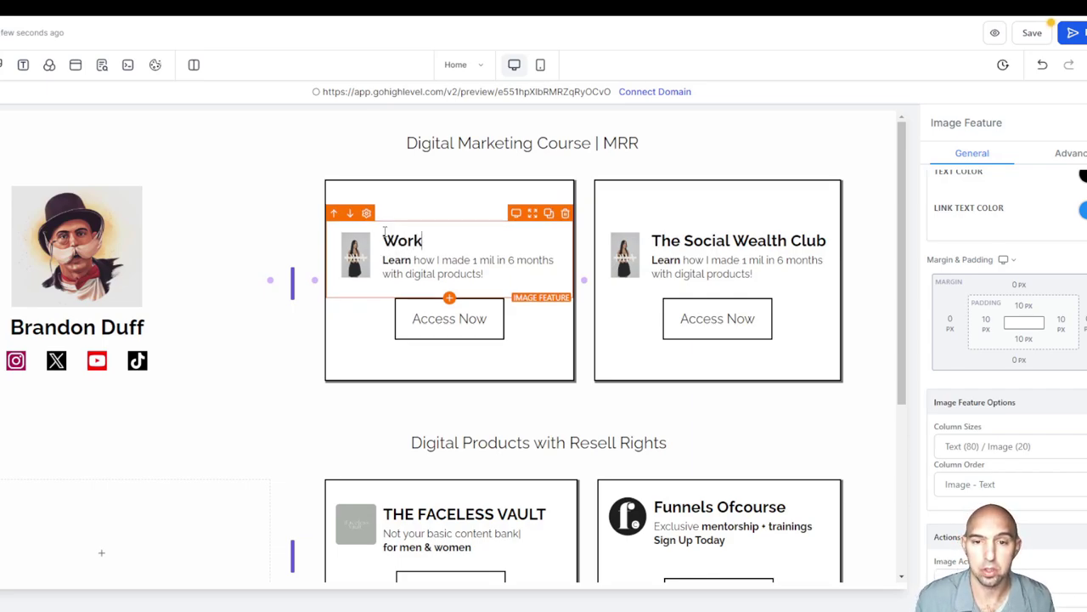
pyautogui.write(' With me')
pyautogui.click(493, 311)
pyautogui.moveTo(998, 410); pyautogui.dragTo(909, 413)
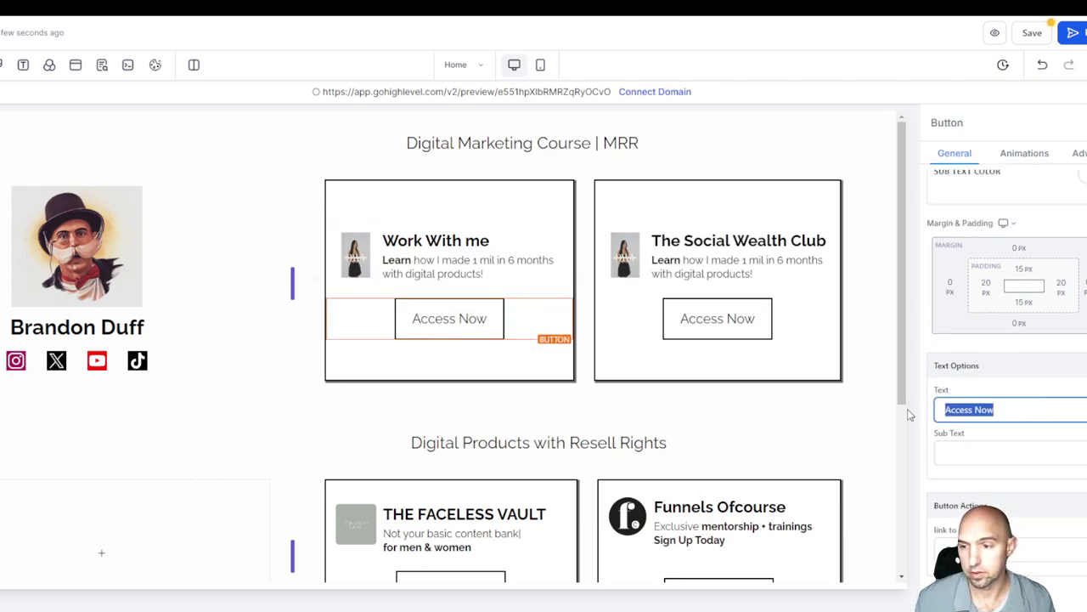
pyautogui.write('Learn M')
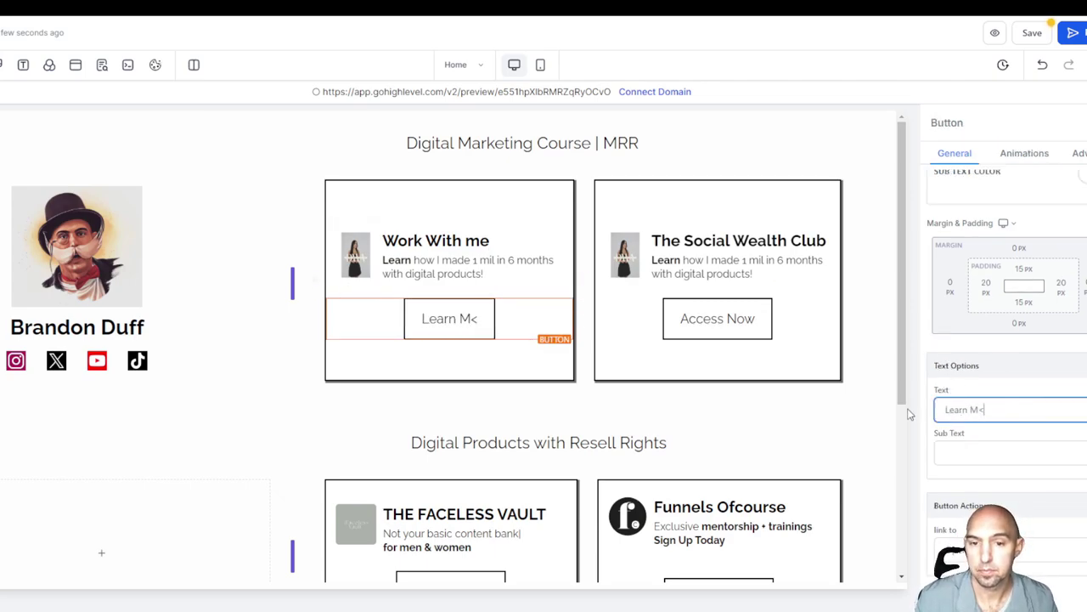
pyautogui.write('ore')
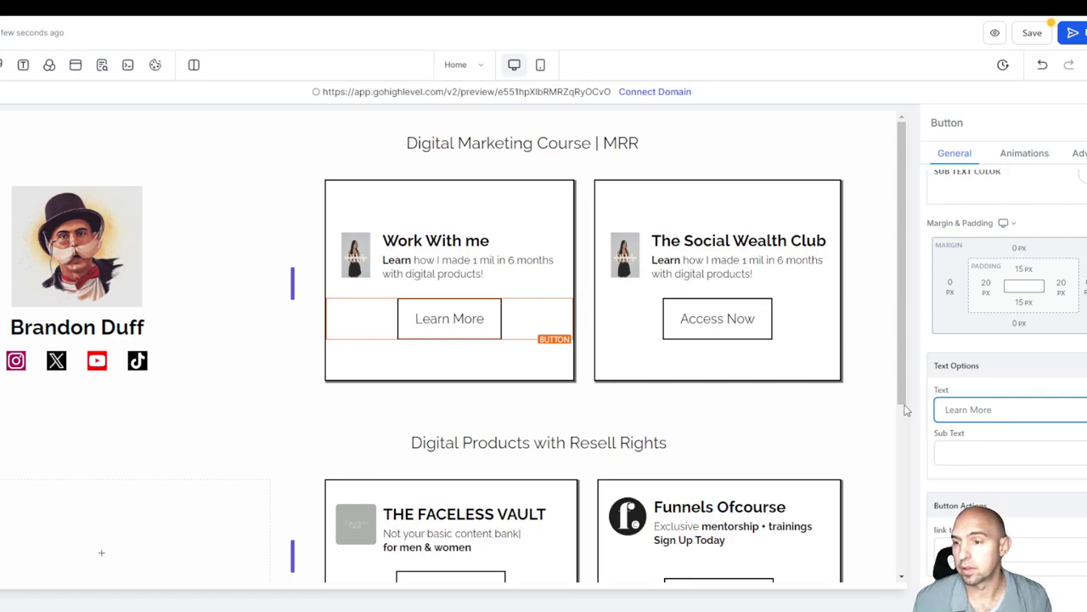
pyautogui.scroll(-3, 905, 410)
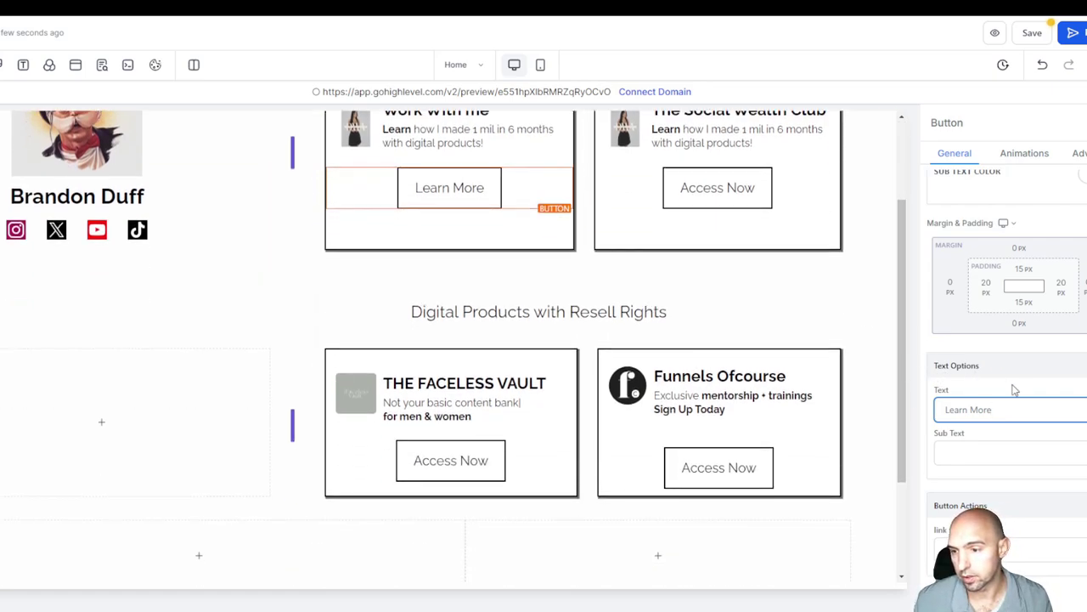
pyautogui.scroll(6, 1015, 387)
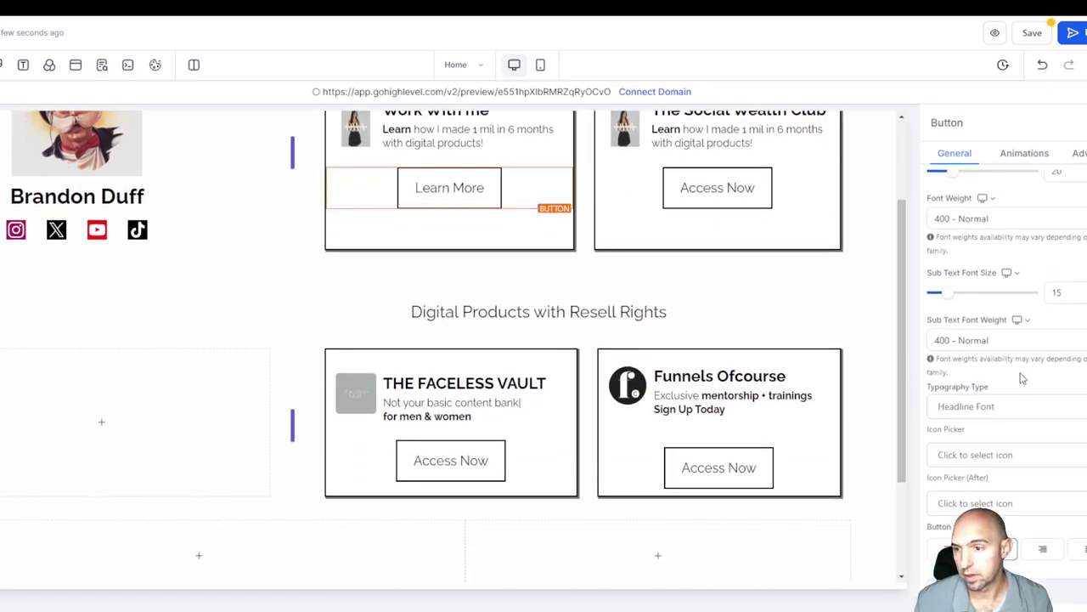
pyautogui.scroll(4, 1022, 378)
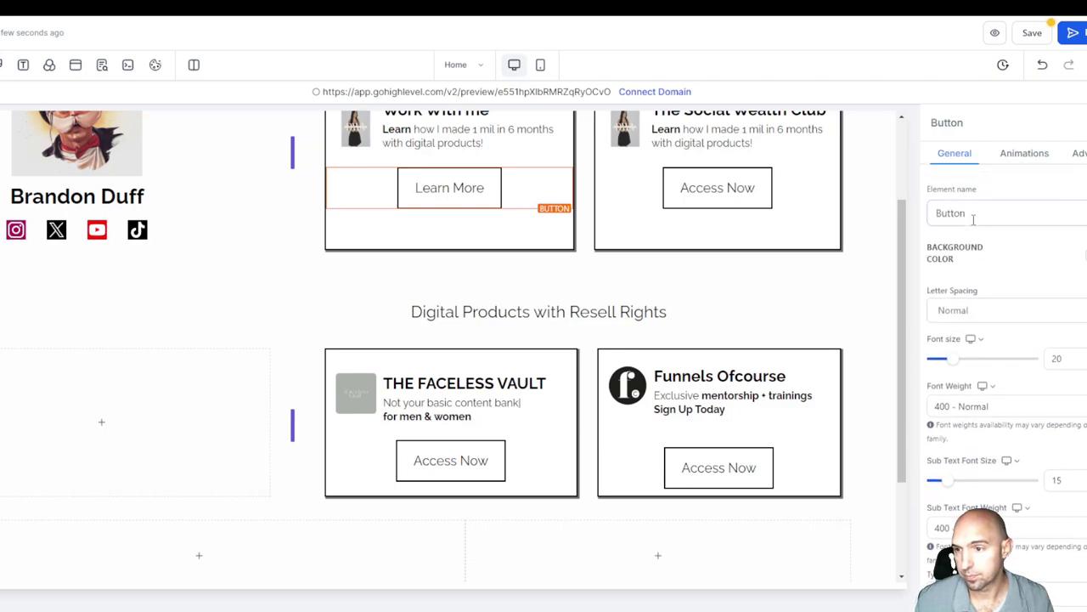
pyautogui.scroll(-8, 1014, 348)
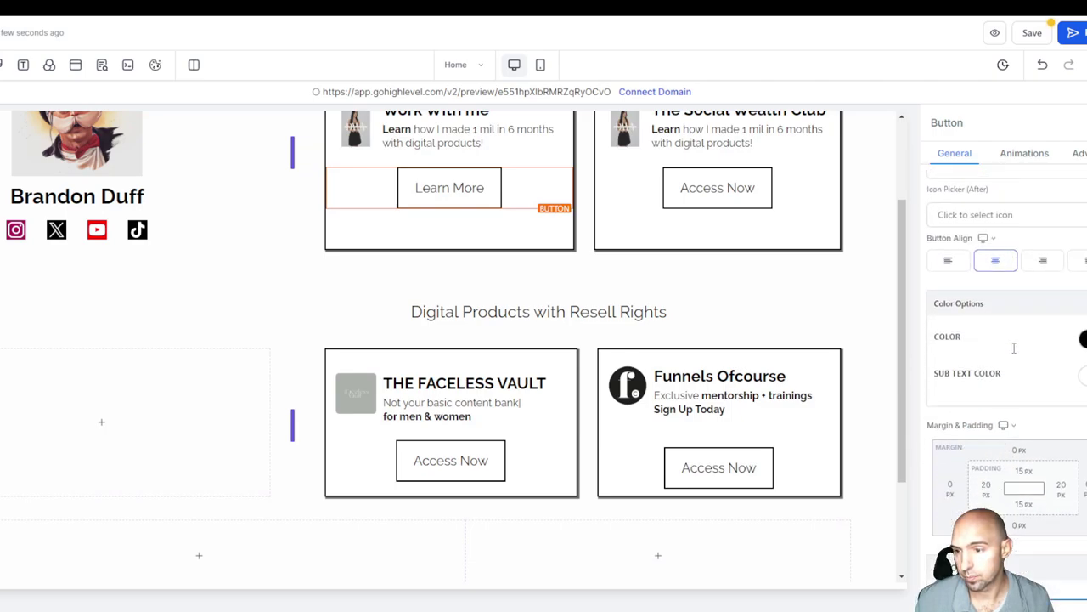
pyautogui.scroll(-2, 1013, 347)
pyautogui.scroll(8, 1014, 347)
pyautogui.scroll(2, 439, 169)
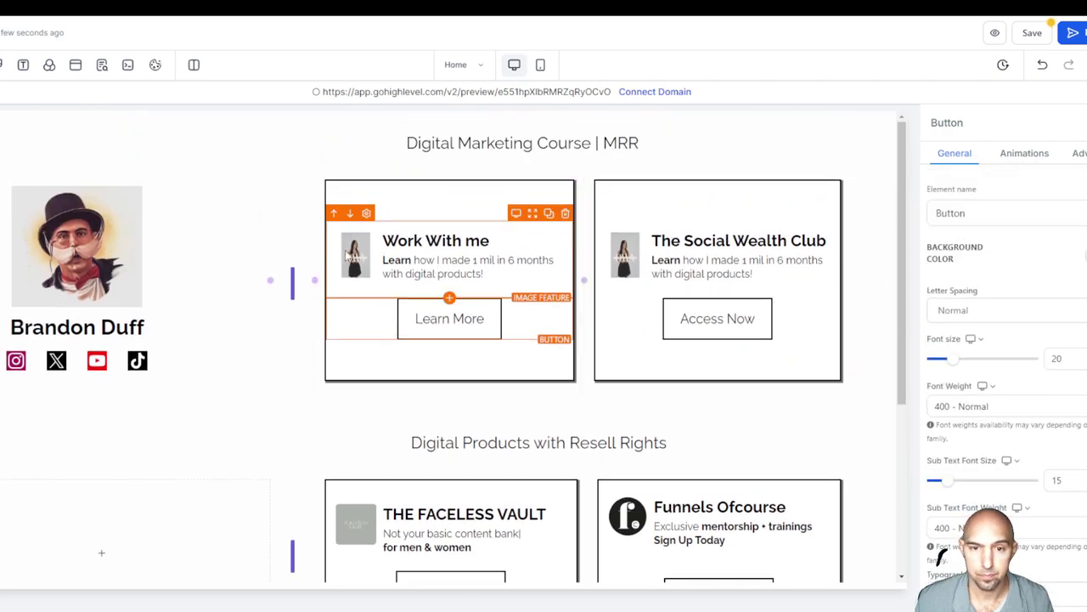
# Step: Select the Work With me card's image feature and browse Media Storage for a replacement photo
pyautogui.click(399, 238)
pyautogui.scroll(-2, 1059, 371)
pyautogui.click(1082, 416)
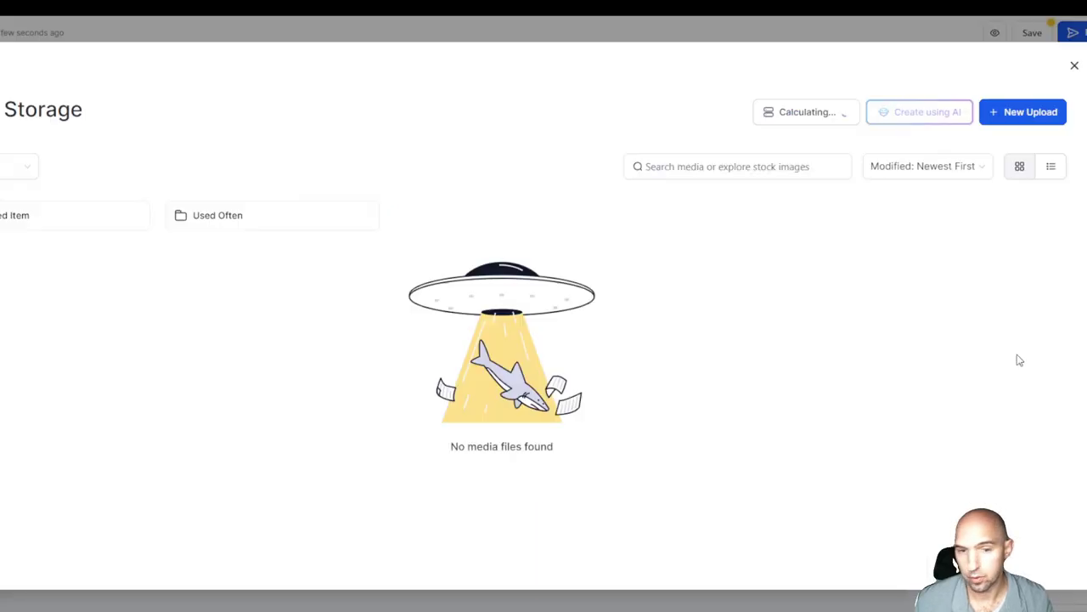
pyautogui.scroll(-3, 655, 311)
pyautogui.scroll(-7, 655, 311)
pyautogui.scroll(-10, 655, 311)
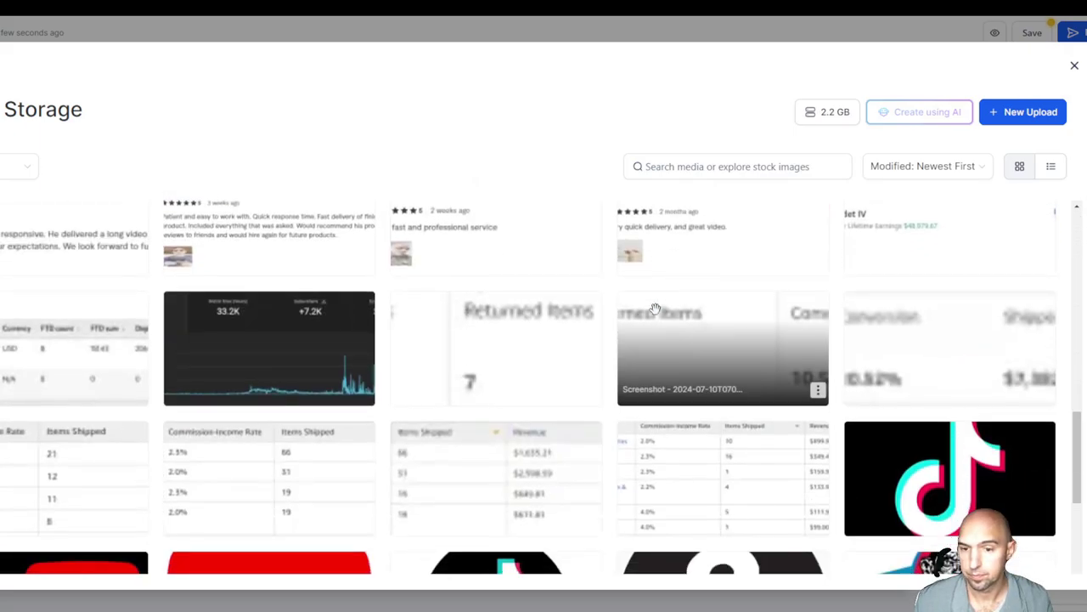
pyautogui.scroll(-5, 653, 298)
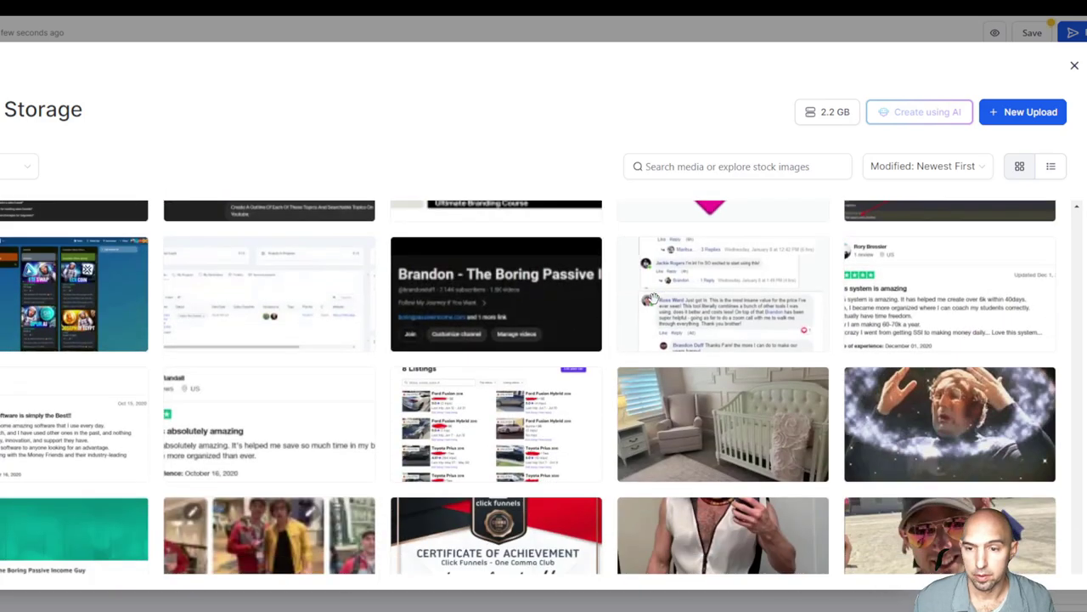
# Step: Apply the new card photo, link Learn More to a website URL, save, and preview the page
pyautogui.click(510, 290)
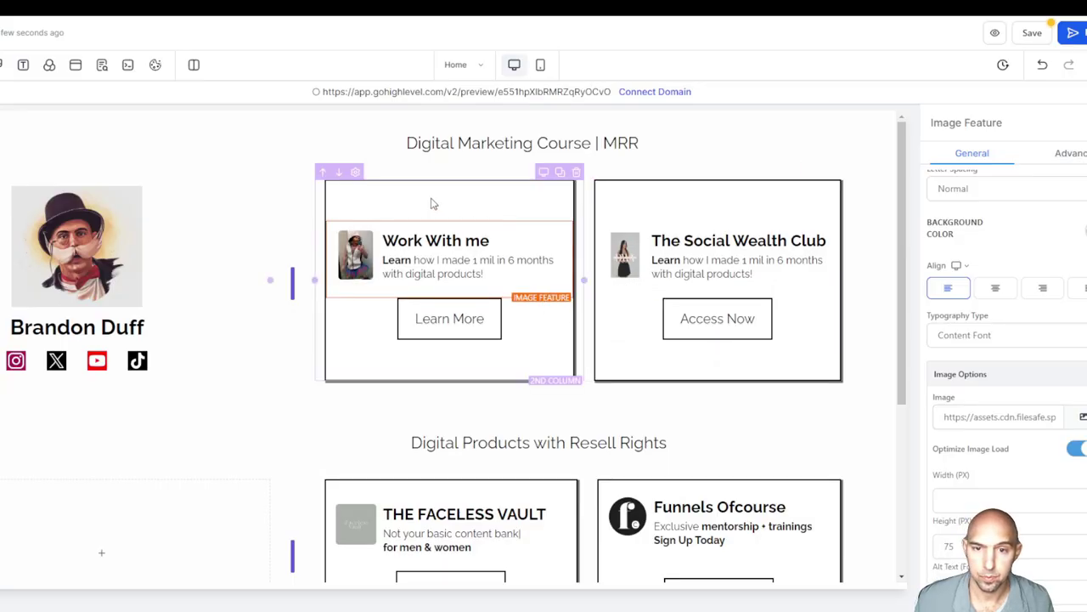
pyautogui.click(467, 321)
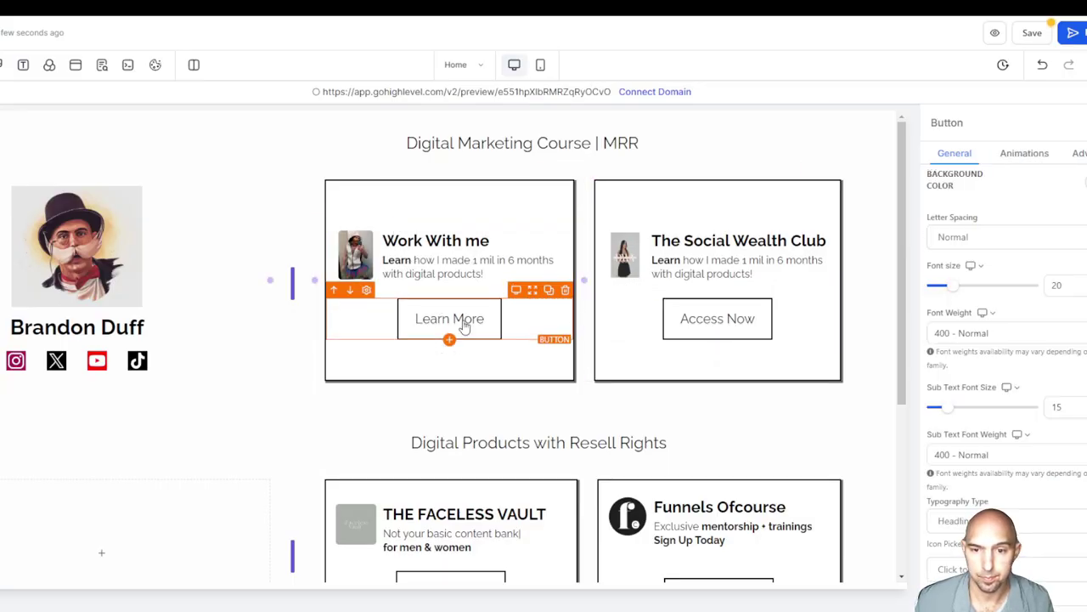
pyautogui.scroll(-5, 1006, 412)
pyautogui.scroll(-1, 1006, 416)
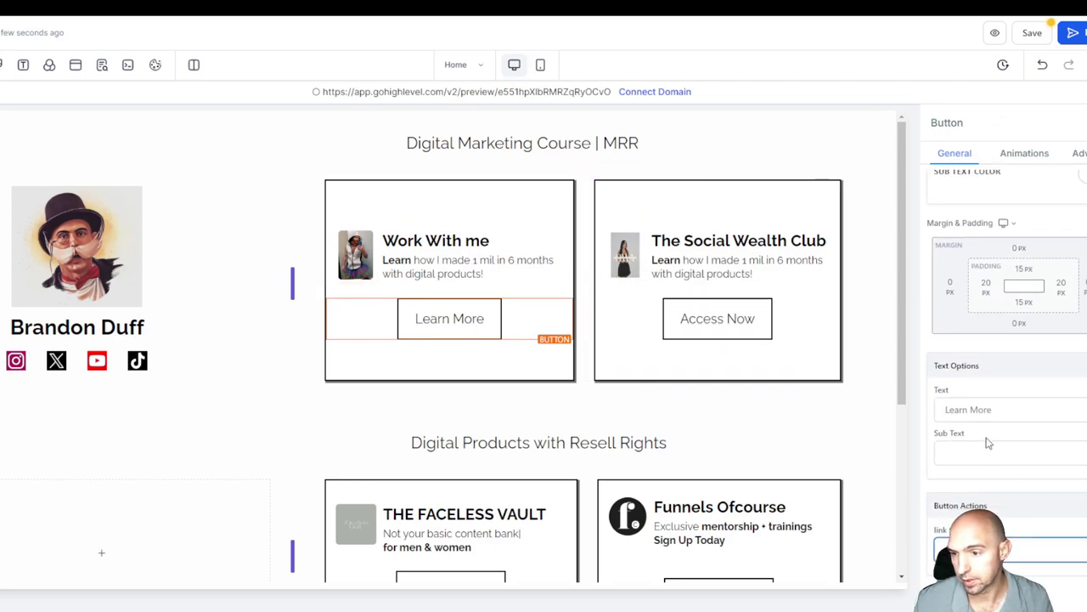
pyautogui.scroll(-1, 1024, 399)
pyautogui.click(1032, 33)
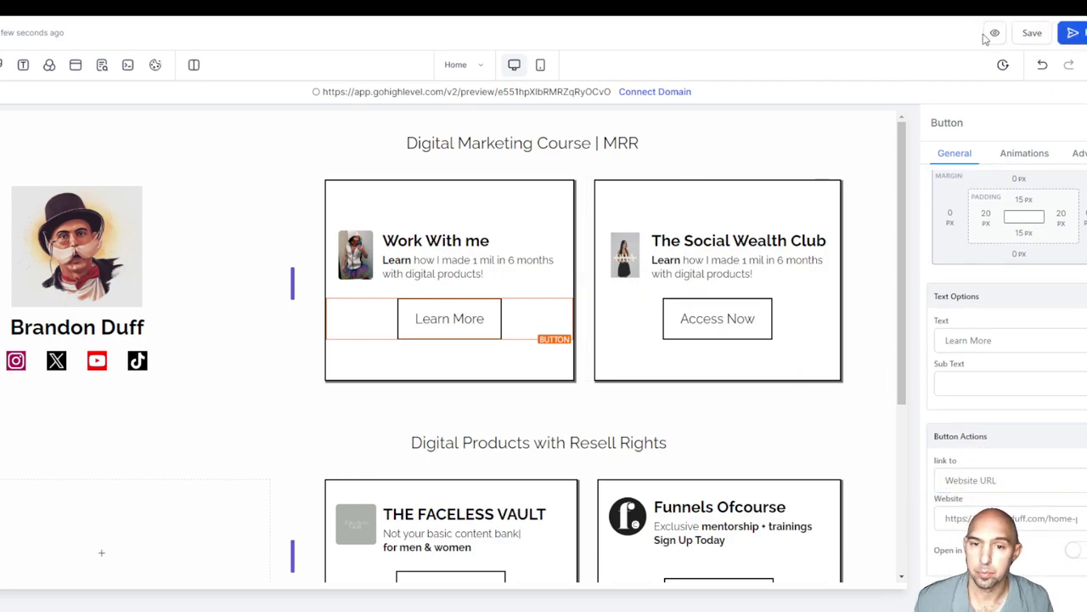
pyautogui.click(990, 36)
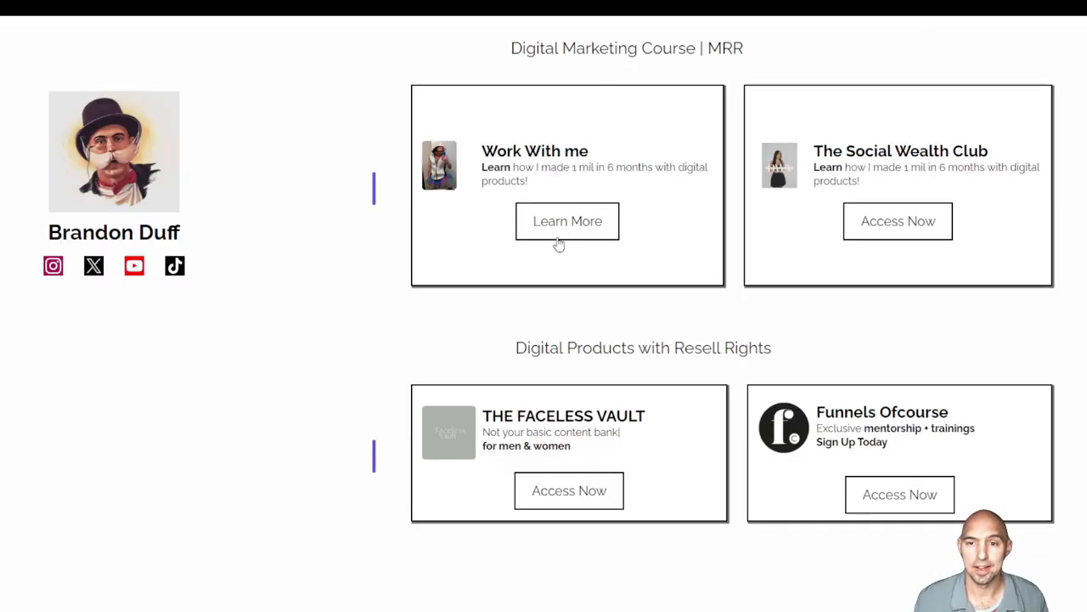
# Step: Open the UGC creator site from Learn More and go to its Let's Connect booking page
pyautogui.click(558, 229)
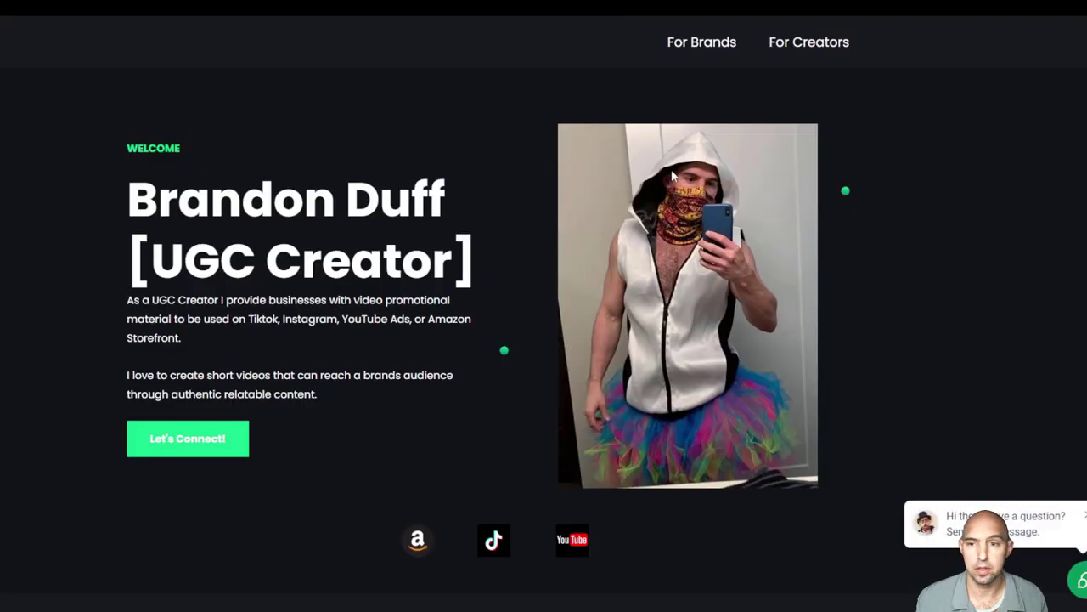
pyautogui.click(158, 442)
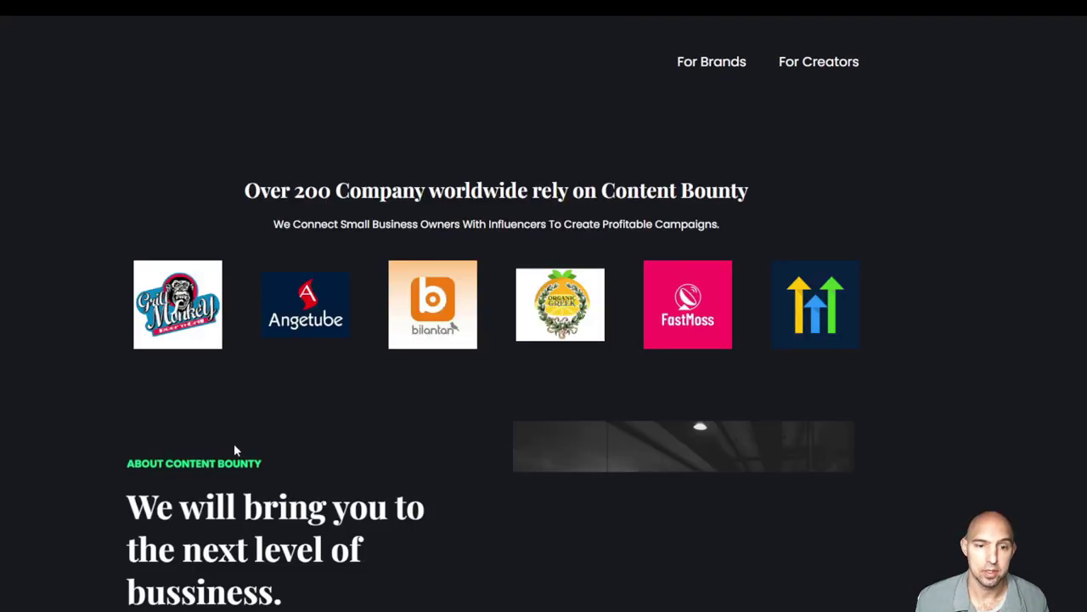
pyautogui.scroll(-10, 345, 412)
pyautogui.scroll(5, 346, 408)
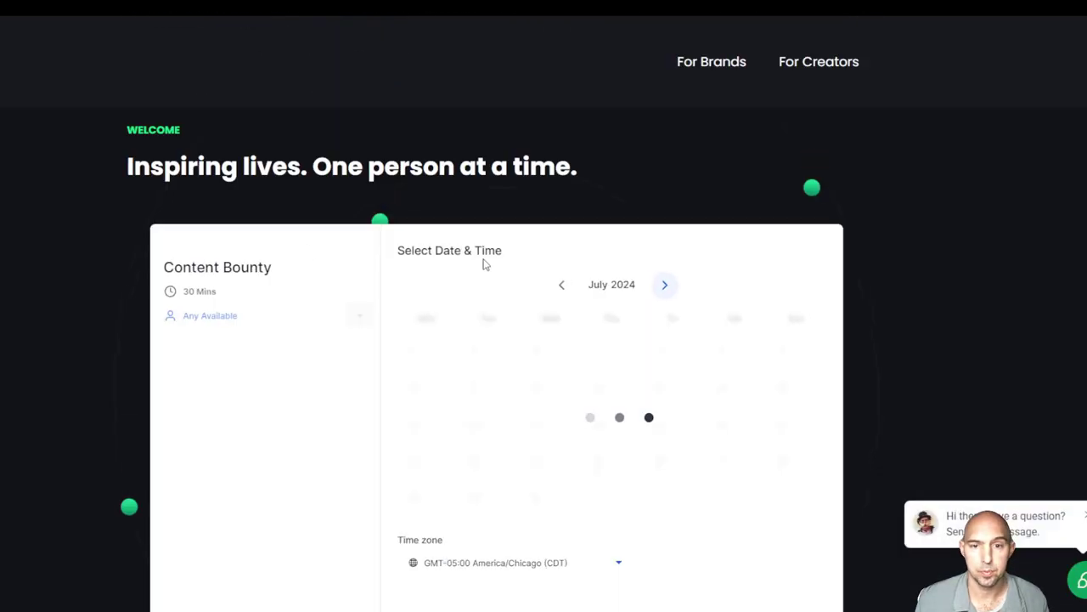
pyautogui.scroll(-2, 485, 262)
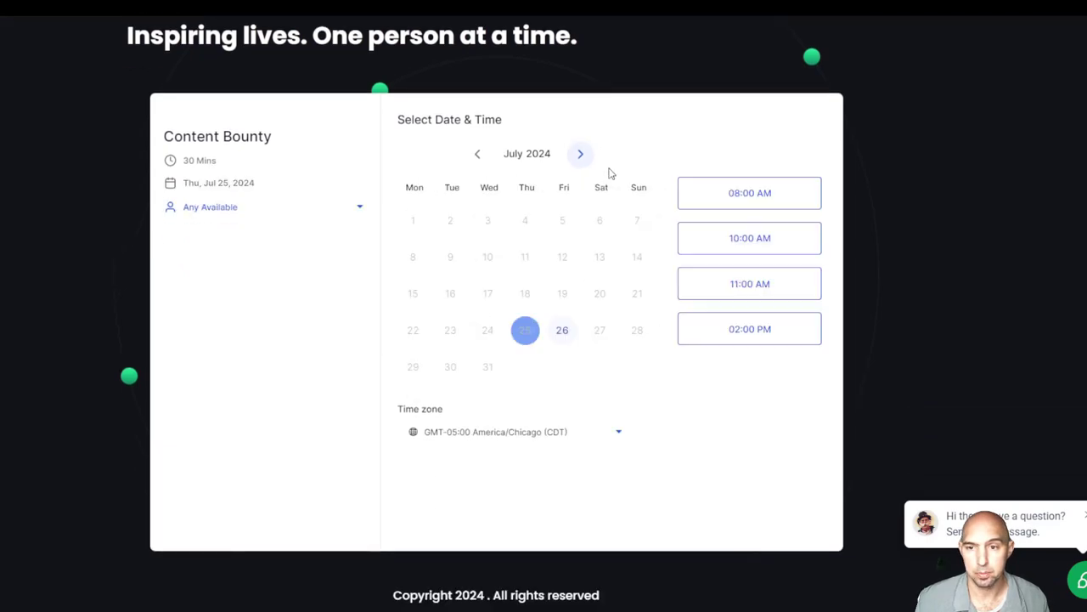
# Step: Check the July 26 and July 25 time slots, then view the brand case studies
pyautogui.click(559, 331)
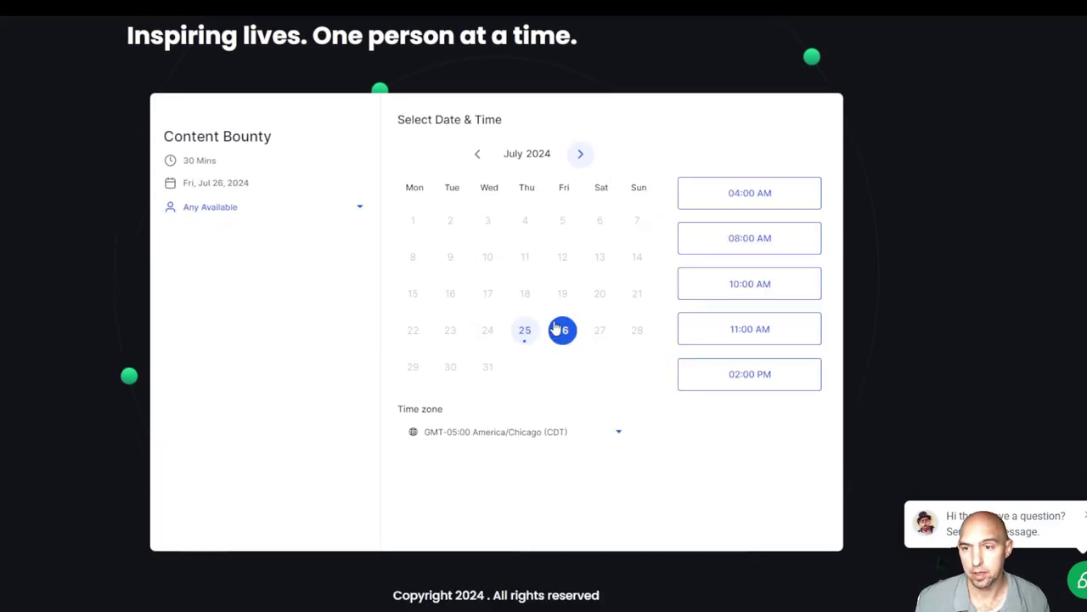
pyautogui.click(524, 333)
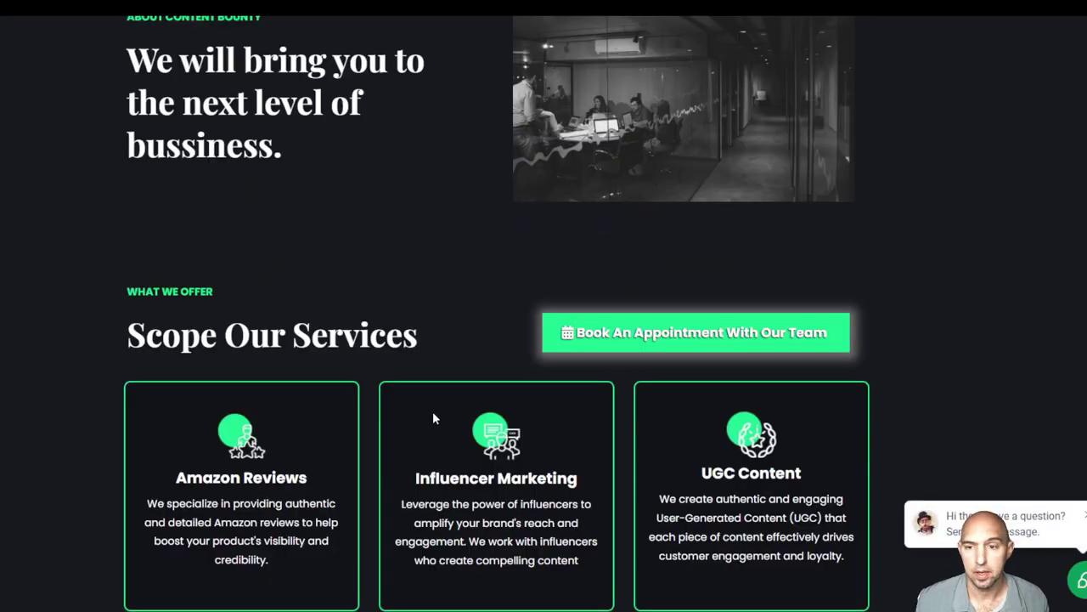
pyautogui.scroll(-3, 432, 411)
pyautogui.scroll(-20, 427, 423)
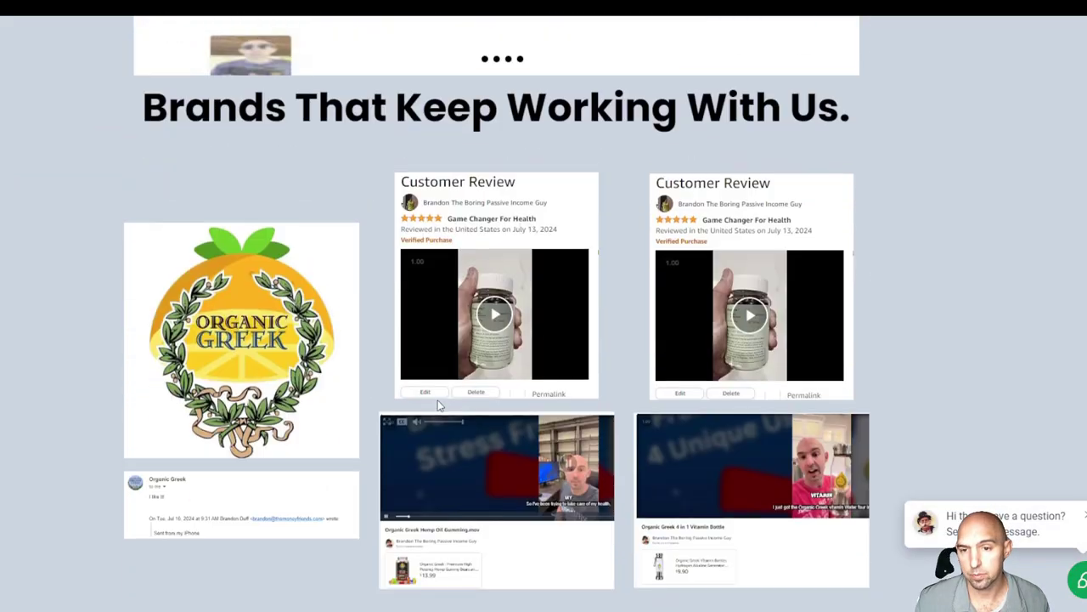
pyautogui.scroll(-6, 450, 398)
pyautogui.scroll(10, 452, 395)
pyautogui.scroll(20, 454, 397)
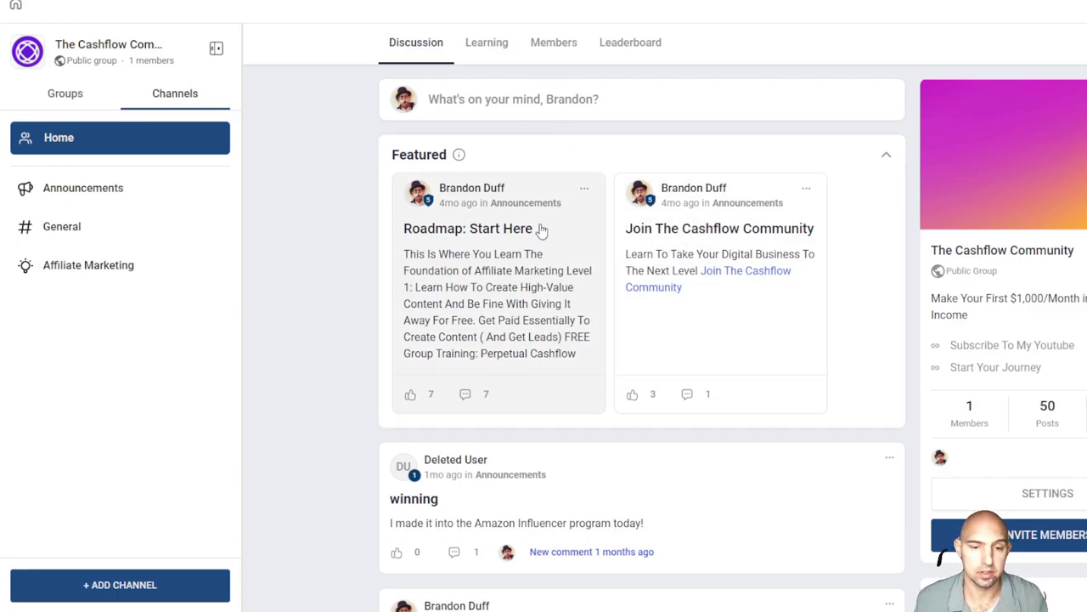
# Step: Browse the community feed and show the Affiliate Marketing channel's posts
pyautogui.scroll(-6, 532, 226)
pyautogui.scroll(-6, 532, 226)
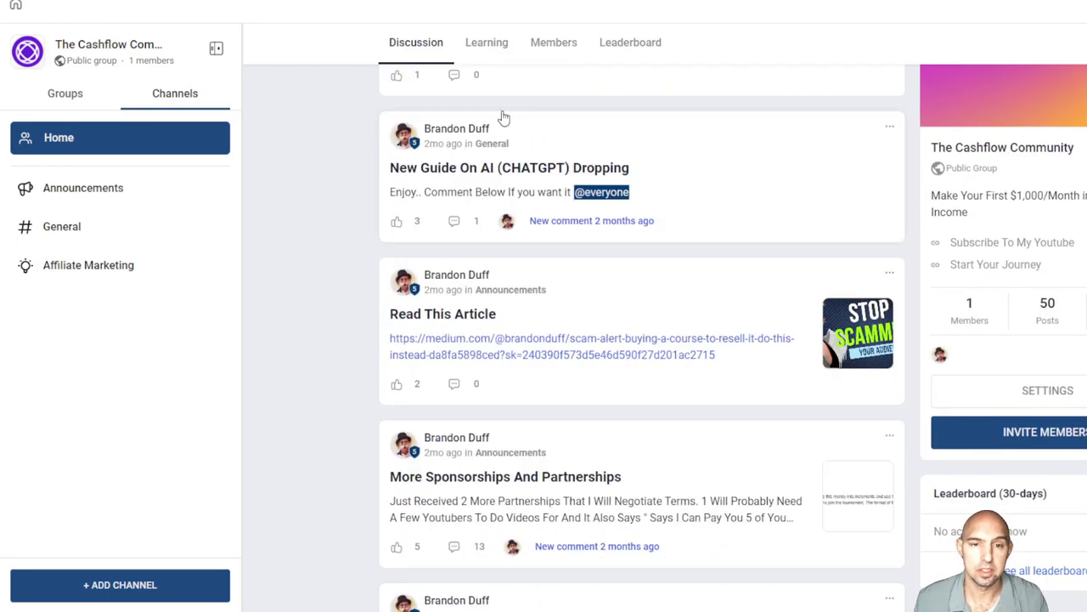
pyautogui.scroll(-5, 521, 281)
pyautogui.scroll(10, 468, 246)
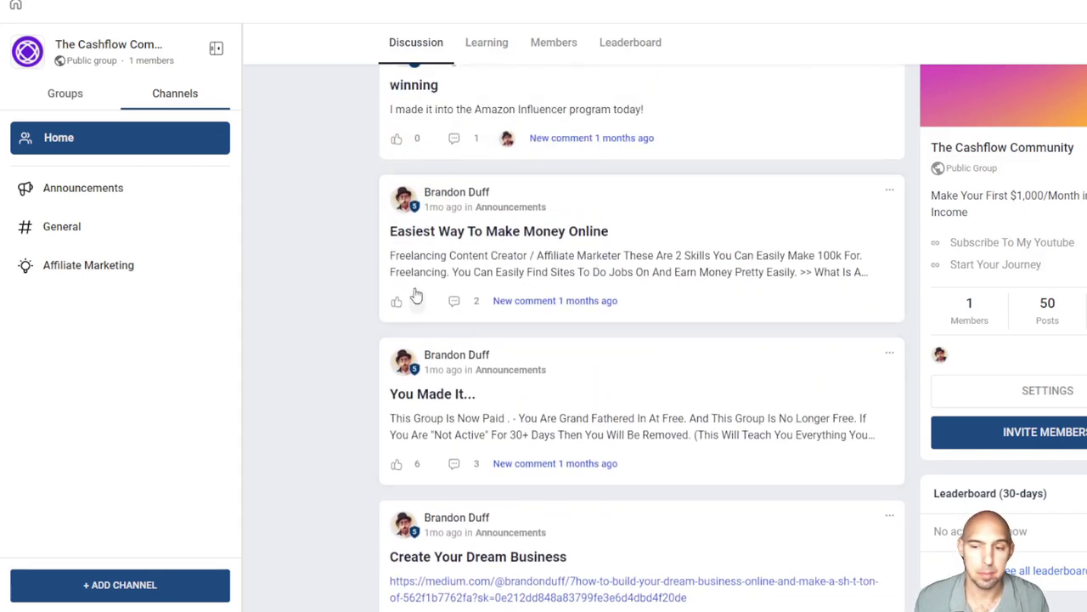
pyautogui.click(121, 267)
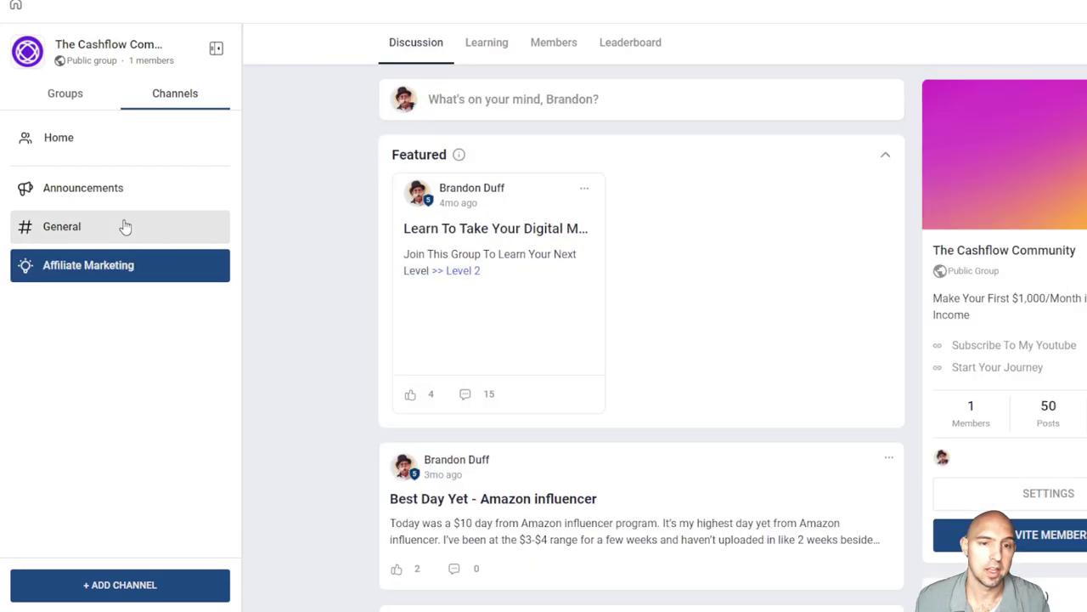
# Step: Switch to the Learning area and browse the grid of free course cards
pyautogui.click(486, 44)
pyautogui.scroll(-4, 737, 200)
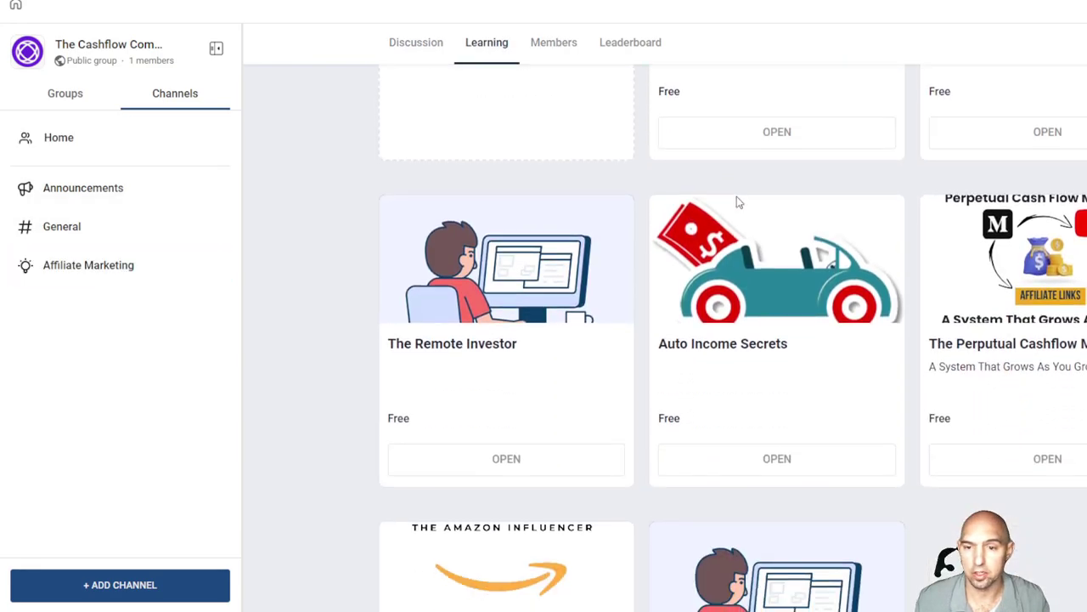
pyautogui.scroll(5, 737, 200)
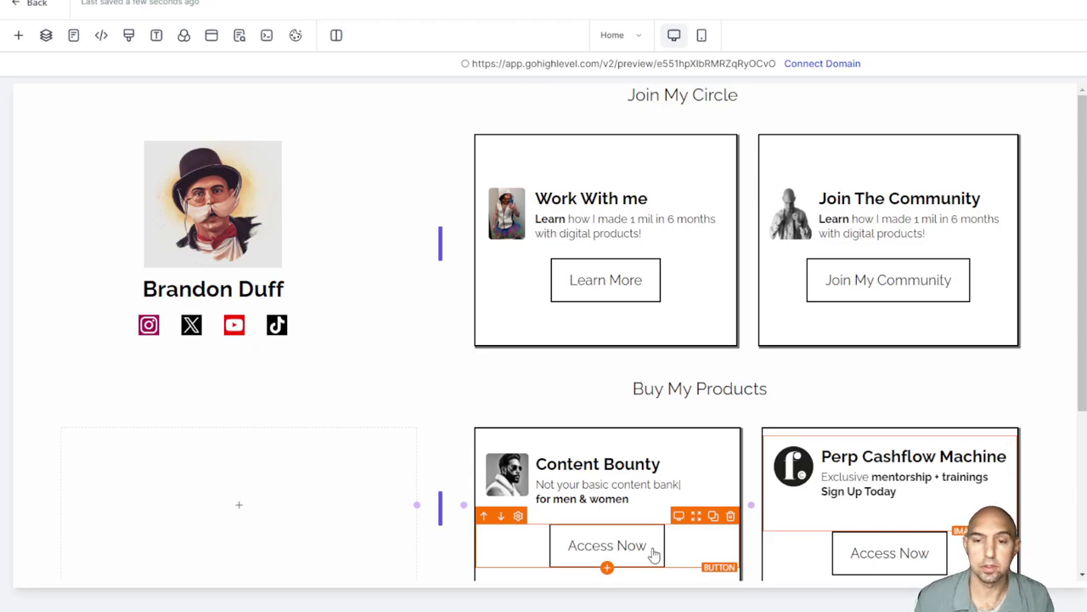
pyautogui.scroll(-2, 646, 425)
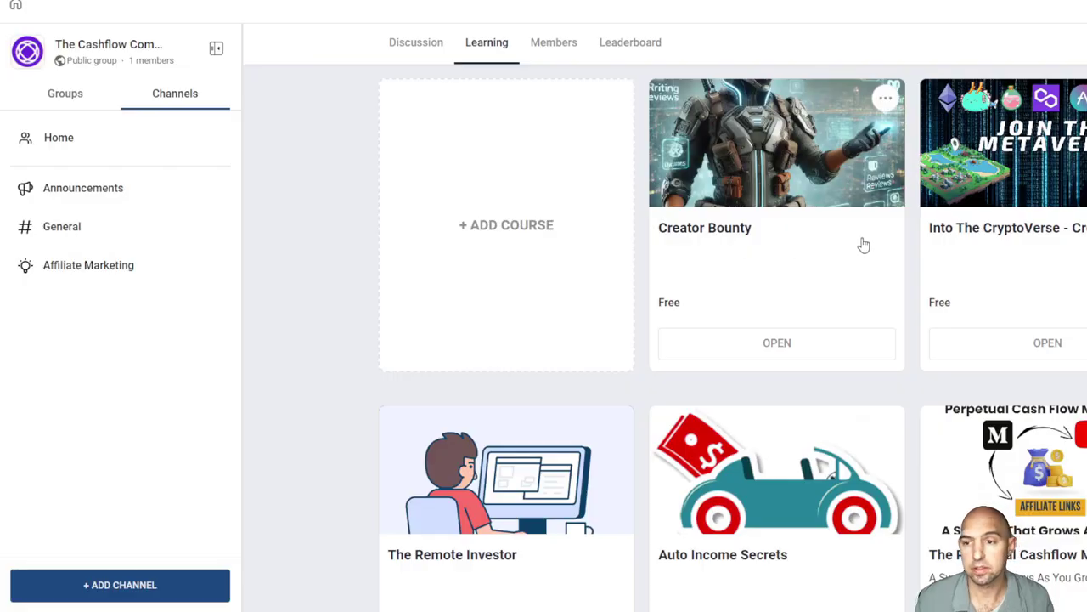
pyautogui.scroll(-3, 878, 301)
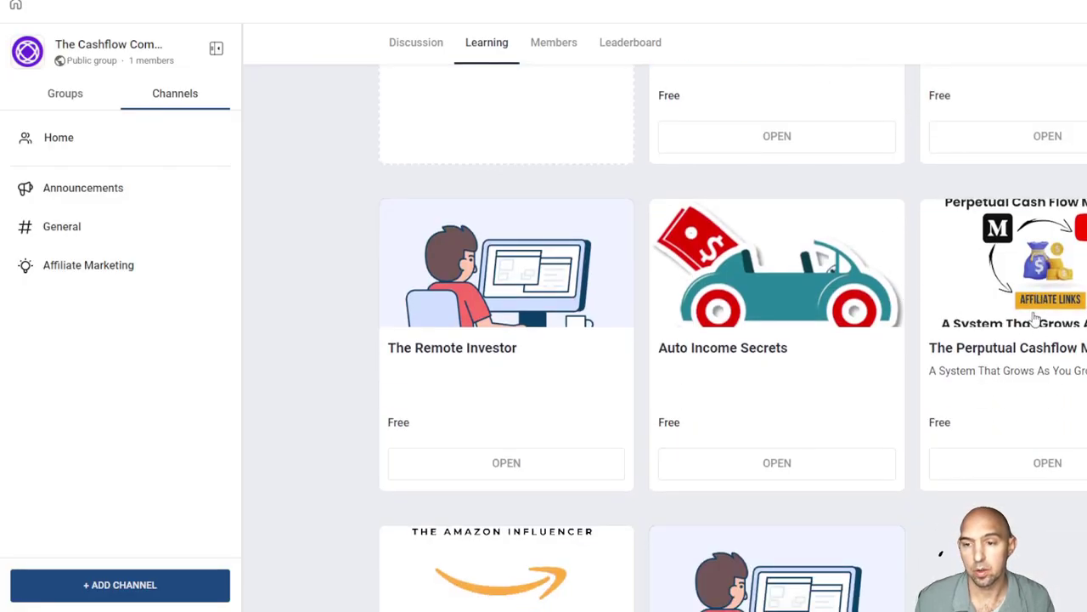
pyautogui.scroll(3, 1003, 322)
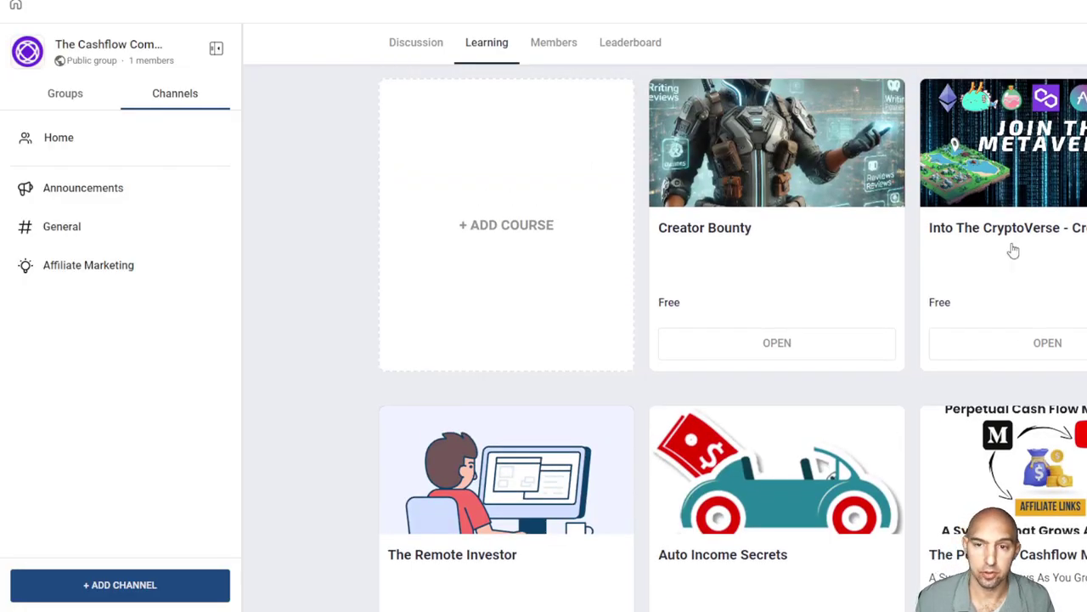
pyautogui.scroll(-3, 1049, 430)
pyautogui.click(1048, 461)
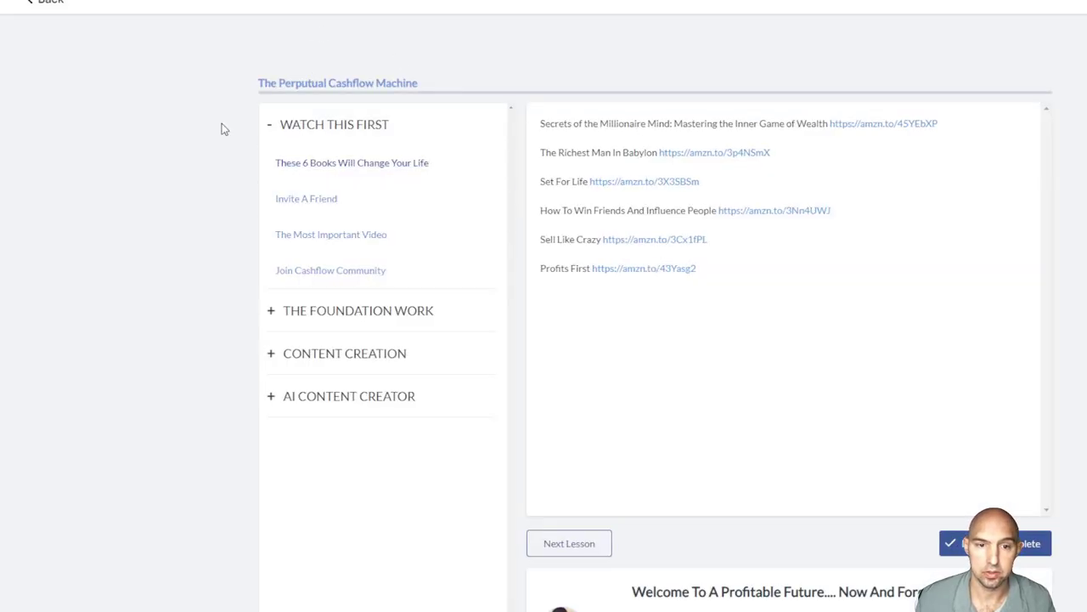
pyautogui.click(323, 311)
pyautogui.scroll(-3, 359, 315)
pyautogui.click(290, 560)
pyautogui.scroll(-4, 335, 387)
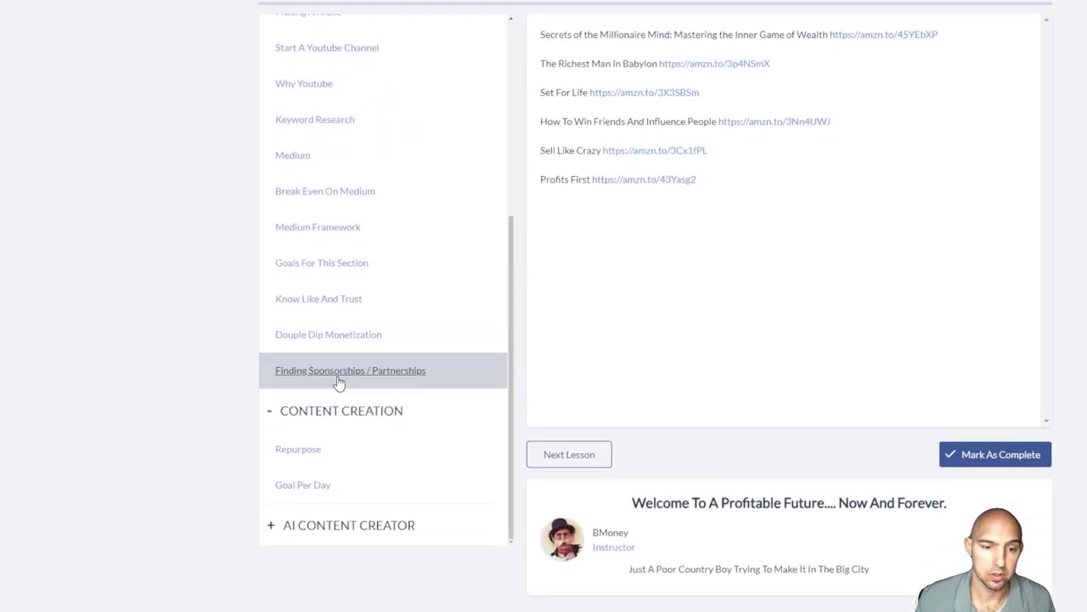
pyautogui.press('F5')
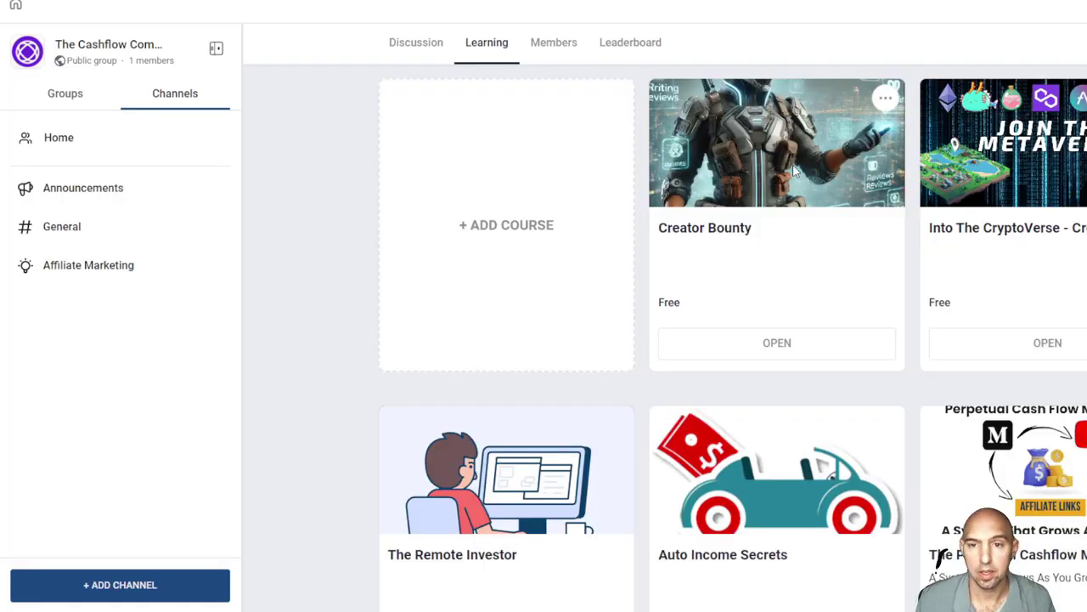
pyautogui.click(794, 170)
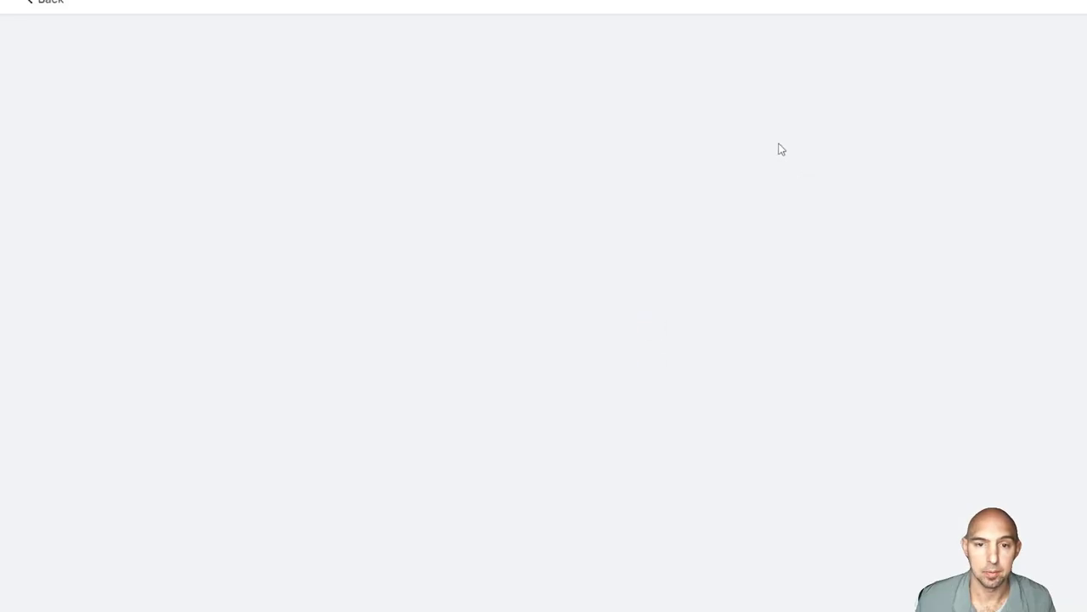
pyautogui.scroll(-1, 459, 187)
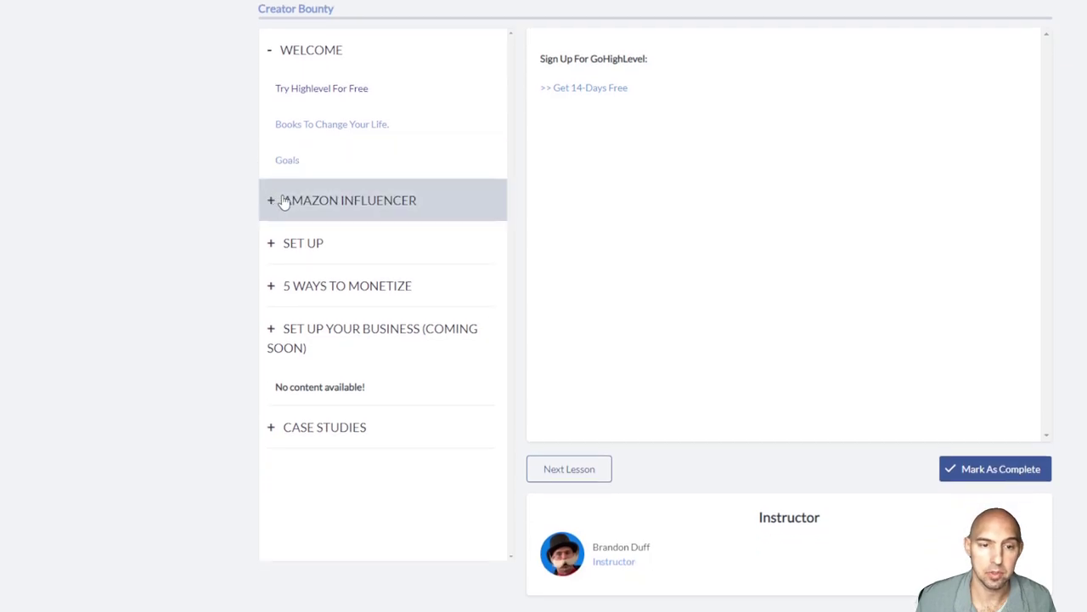
pyautogui.click(265, 249)
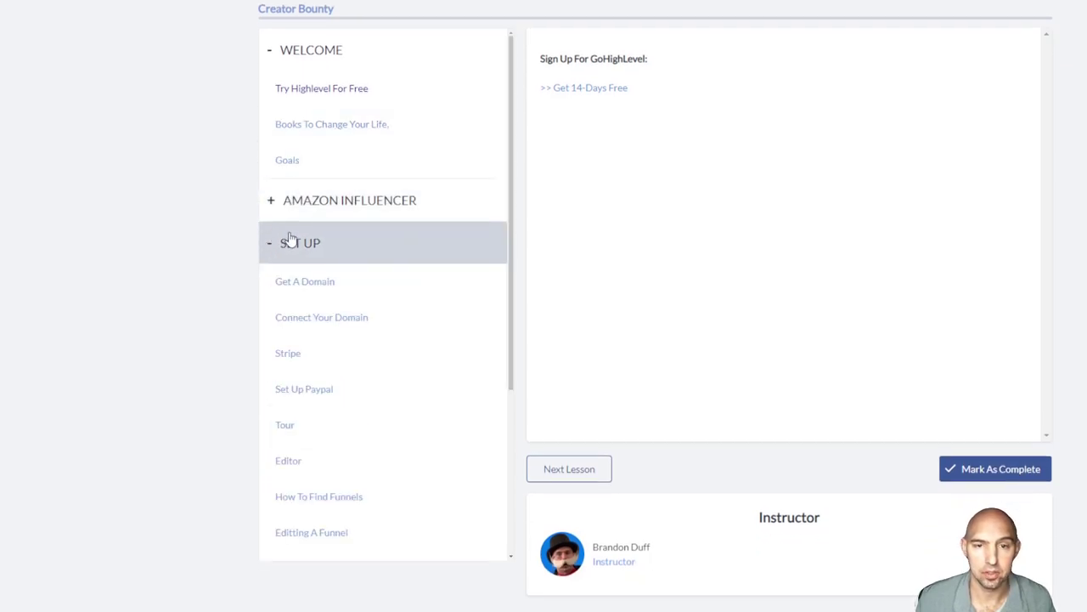
pyautogui.scroll(-5, 289, 255)
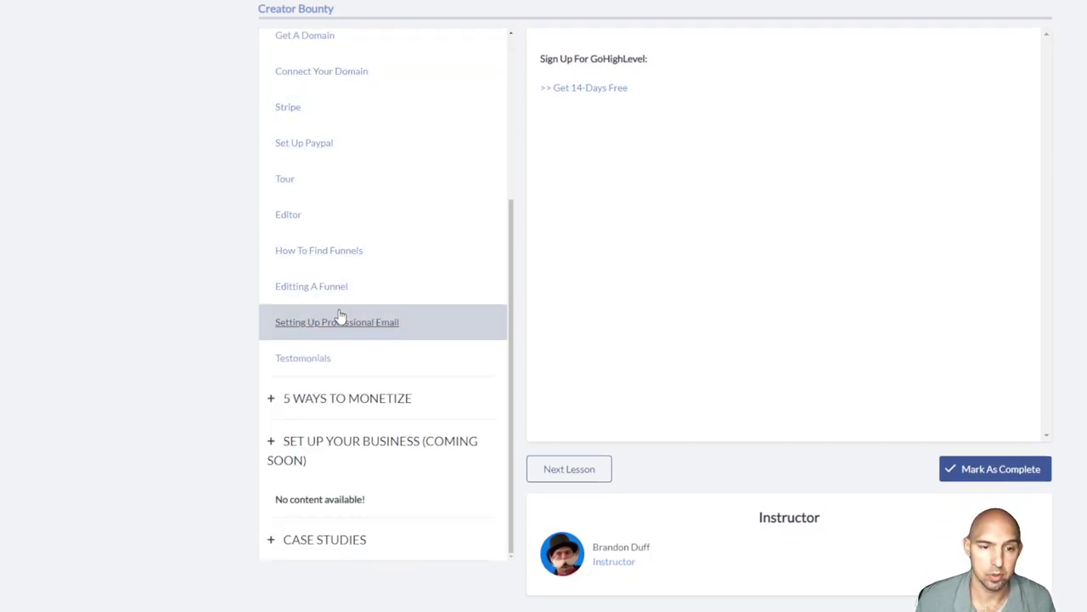
pyautogui.click(286, 397)
pyautogui.scroll(-3, 342, 288)
pyautogui.scroll(5, 342, 291)
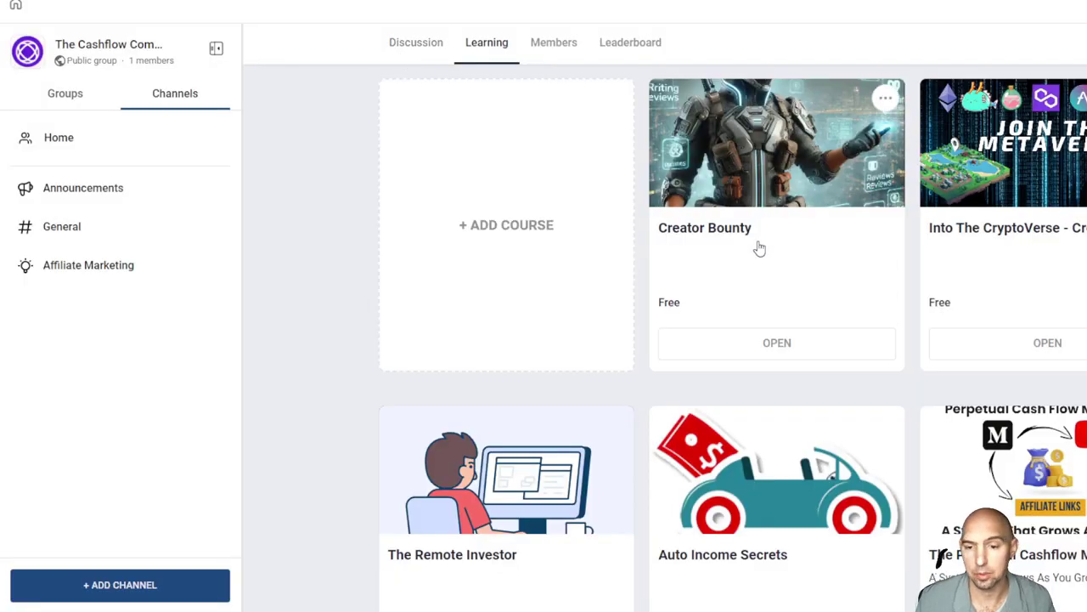
pyautogui.scroll(-3, 748, 255)
# Step: Scroll back up the UGC Creator funnel's Steps list to view its seven steps
pyautogui.scroll(2, 739, 282)
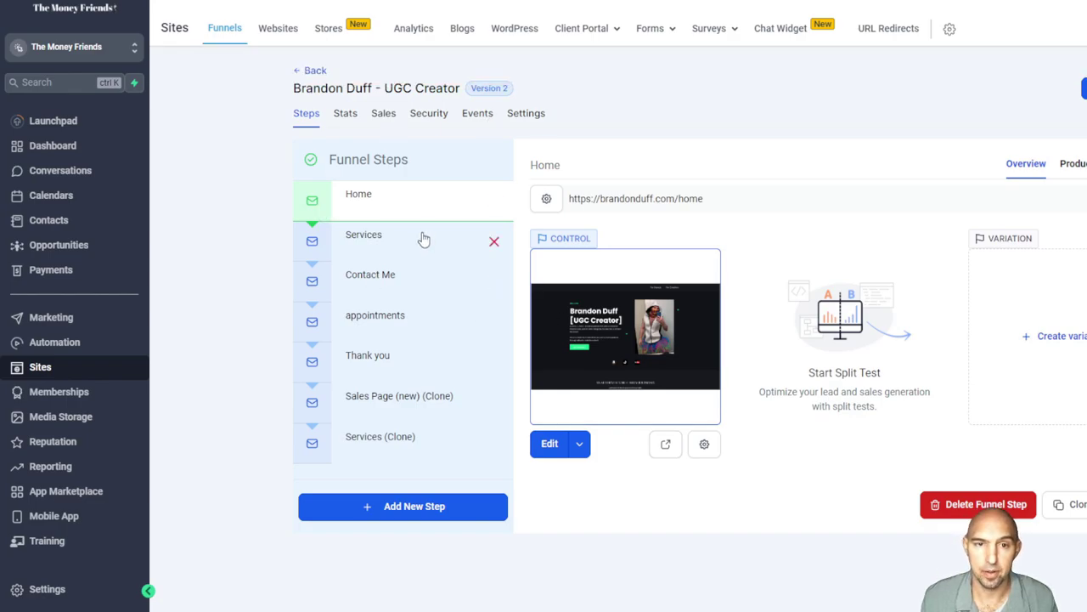
# Step: View the Services step, then pass through Automation and Sites to reach Memberships' community domain setup
pyautogui.click(365, 248)
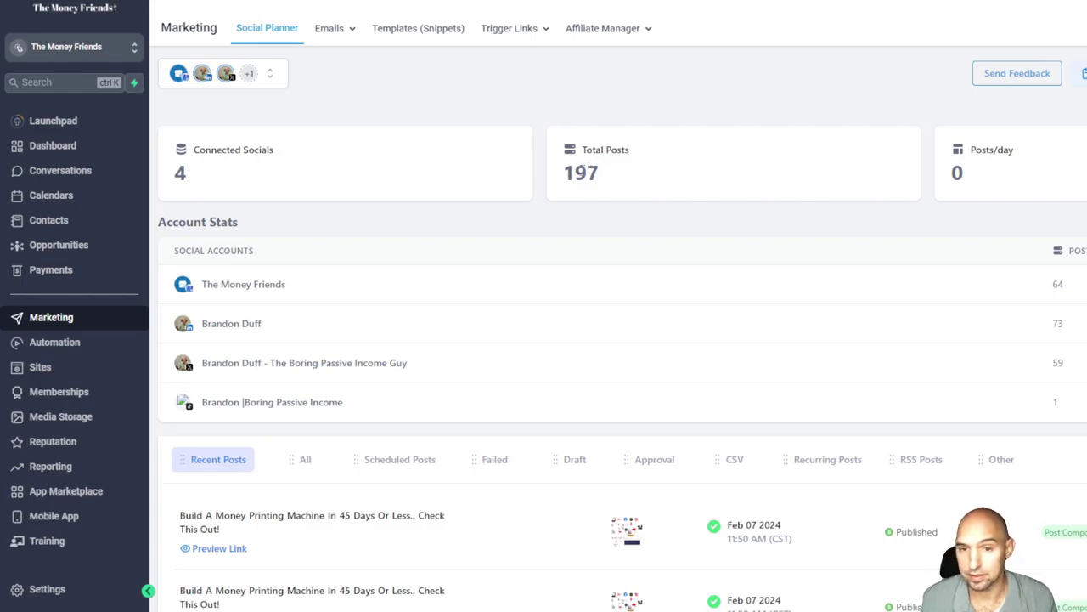
pyautogui.click(88, 345)
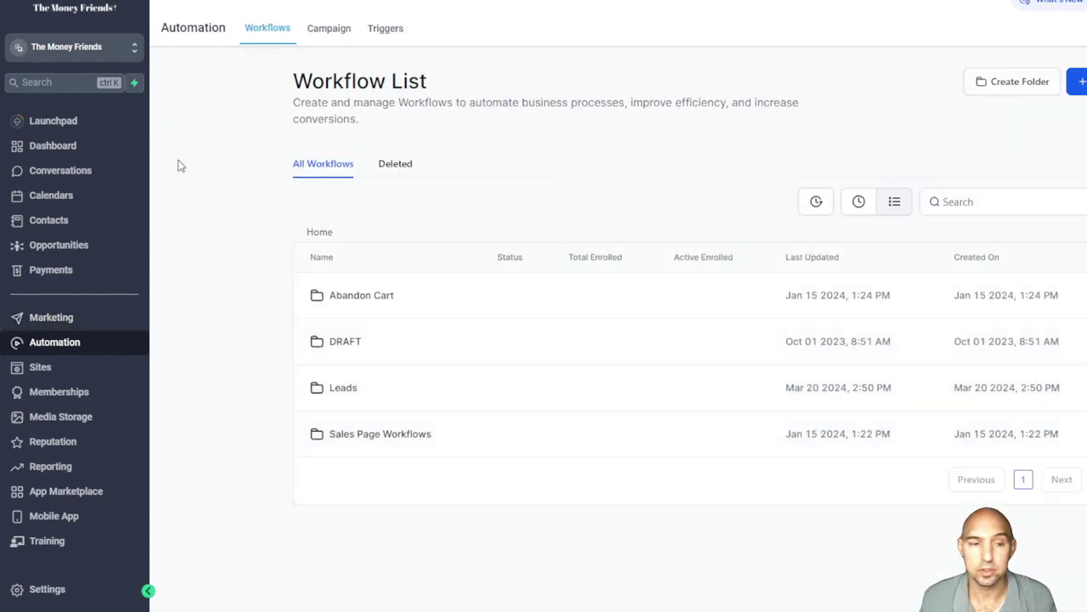
pyautogui.click(65, 367)
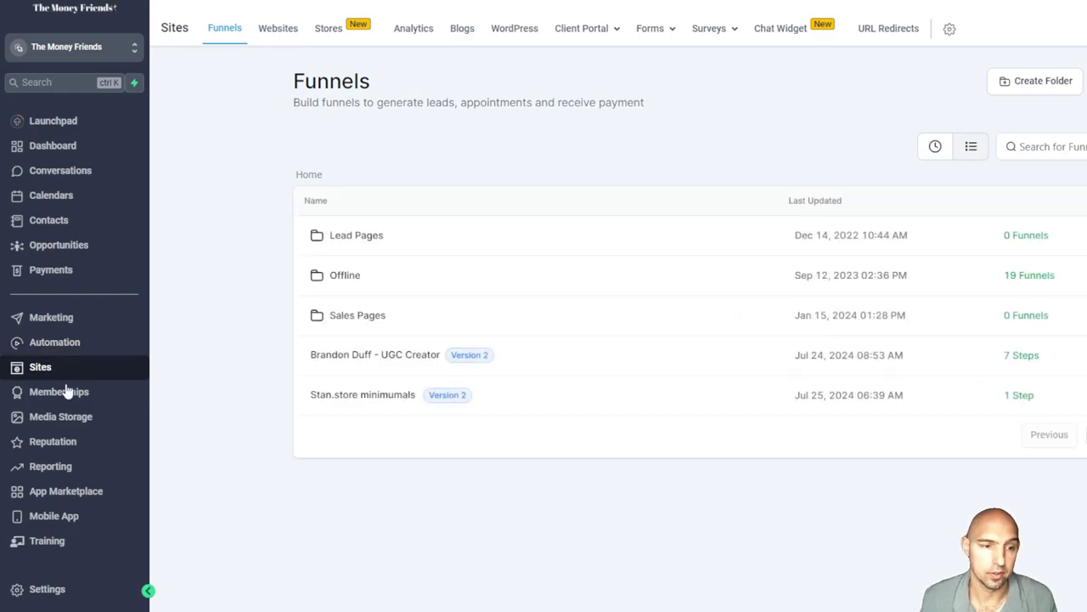
pyautogui.click(68, 392)
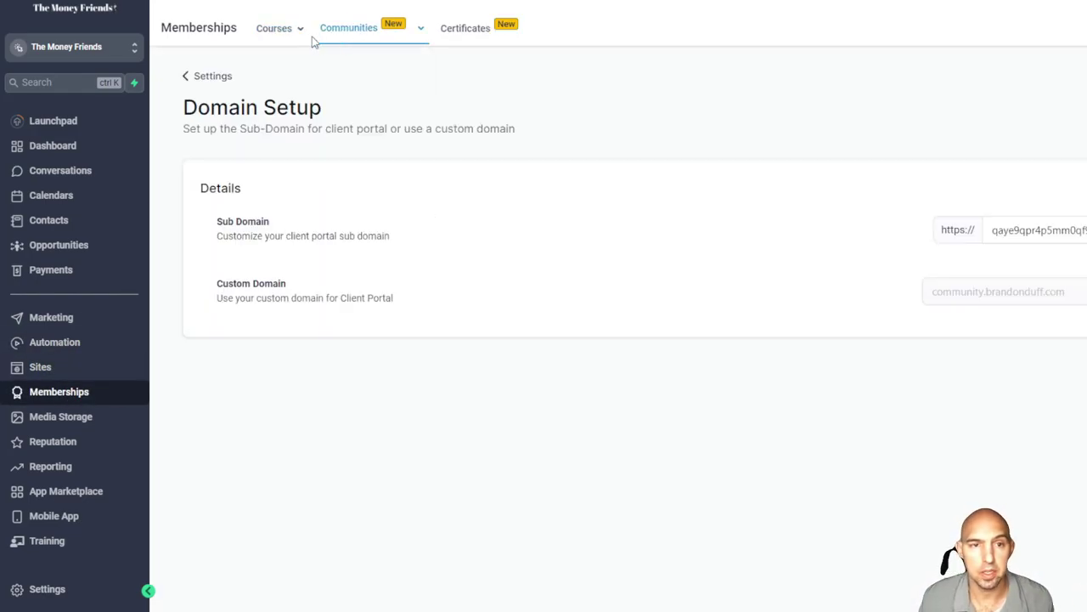
pyautogui.moveTo(301, 38)
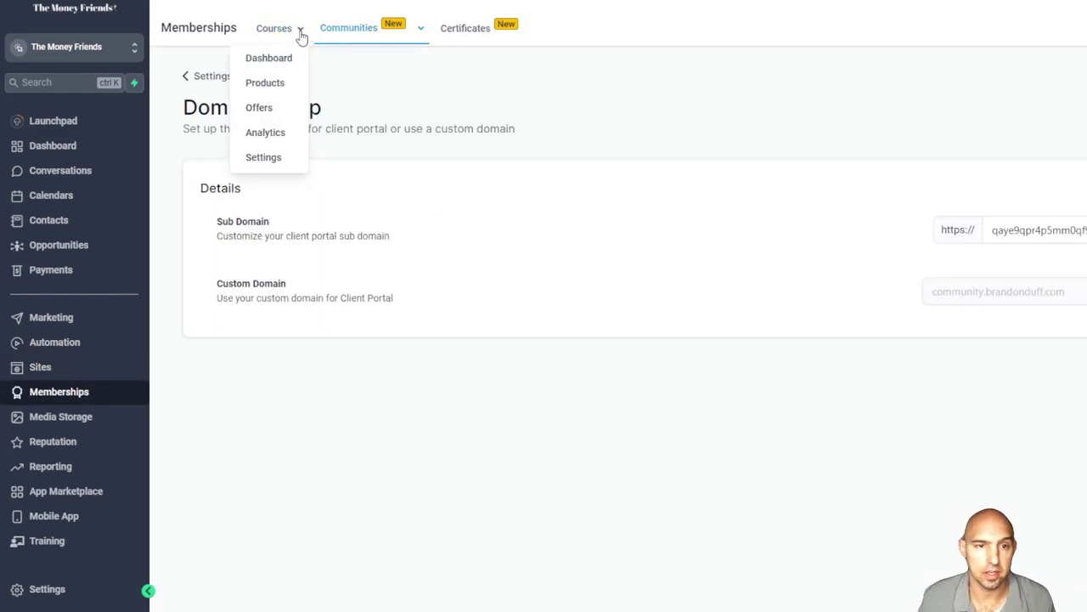